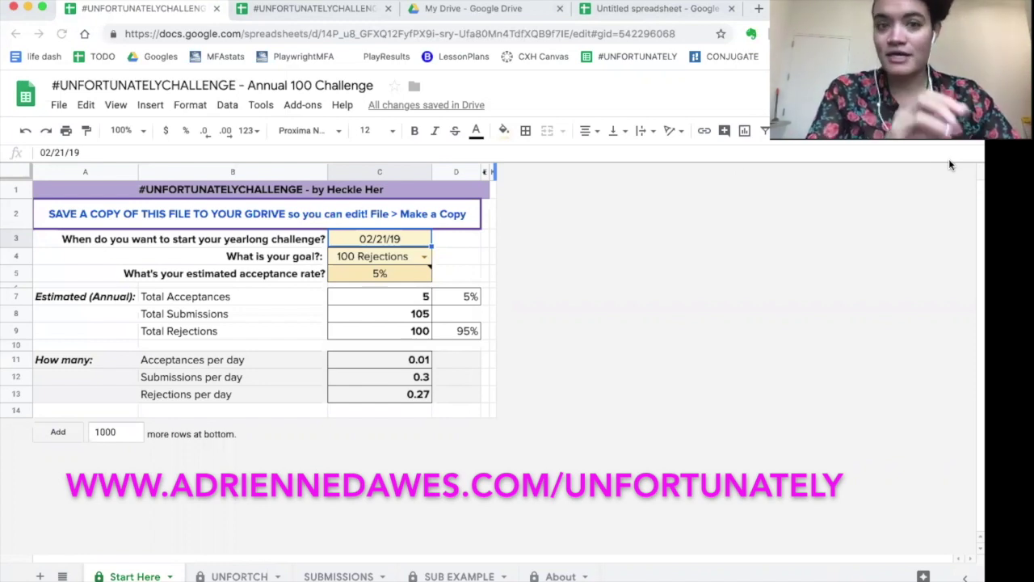
Copy the '#UNFORTUNATELYCHALLENGE - howto' spreadsheet into My Drive and delete the 'Copy of ' name prefix.
click(284, 317)
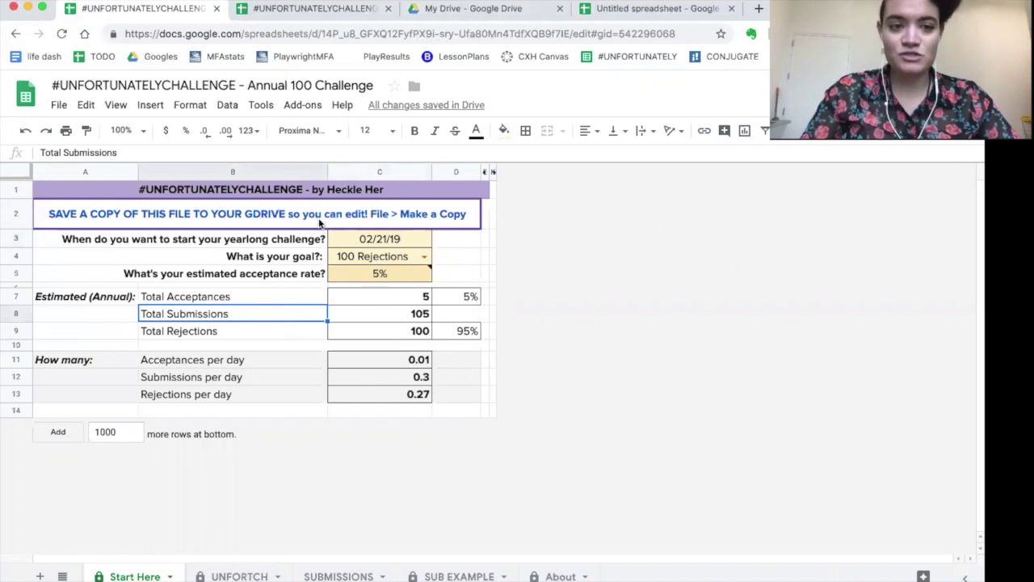
click(319, 224)
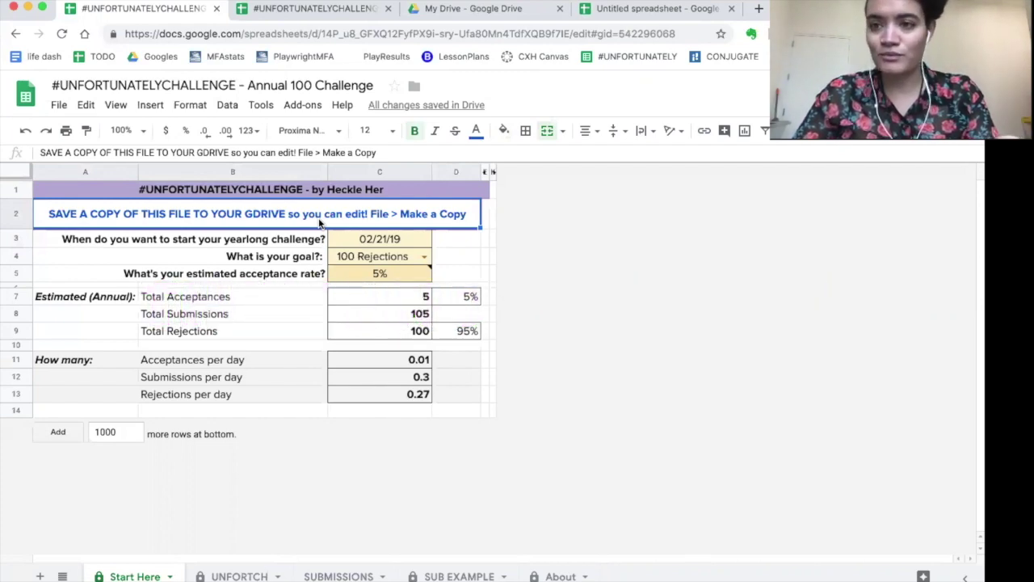
click(59, 106)
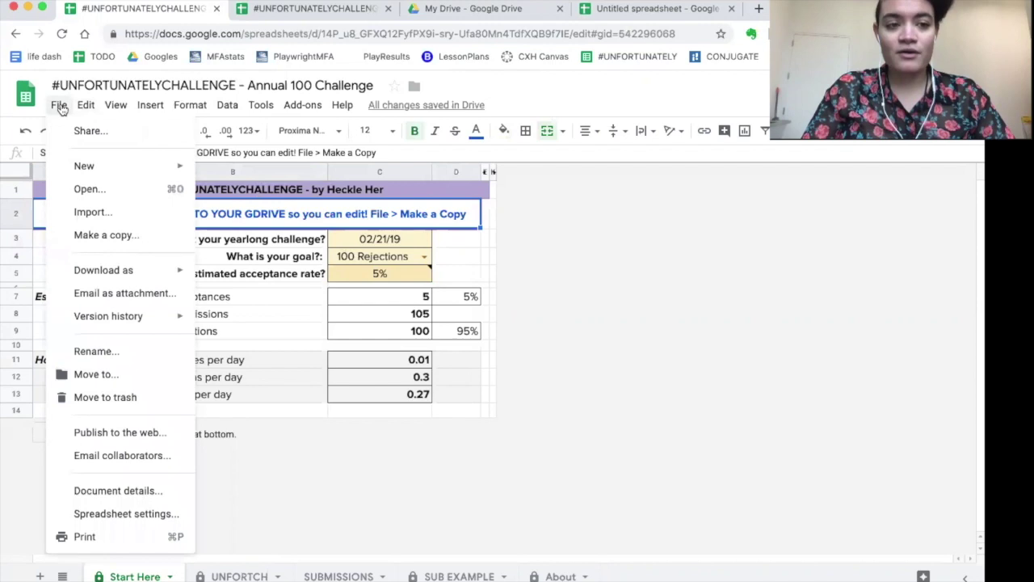
click(84, 235)
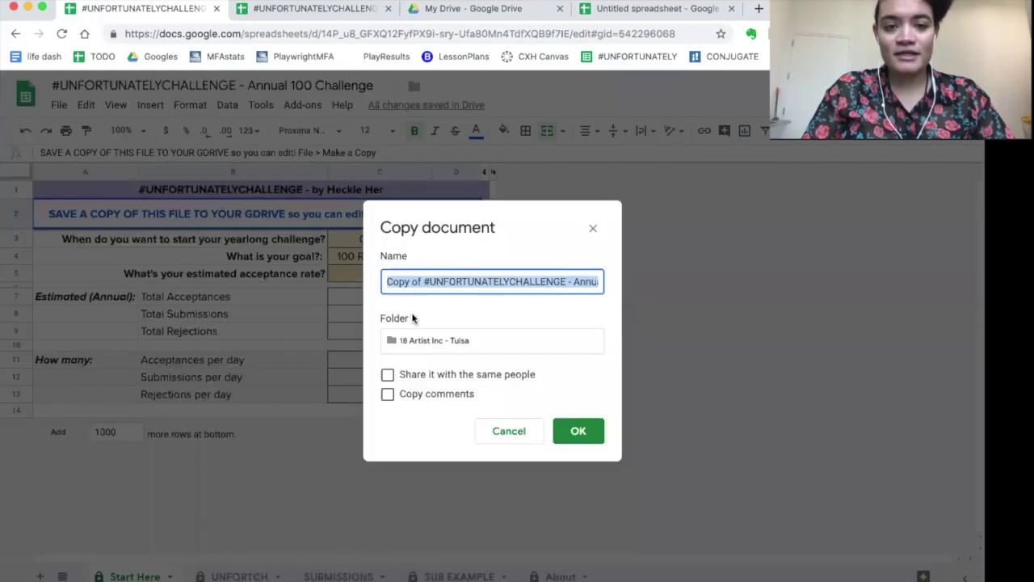
click(429, 342)
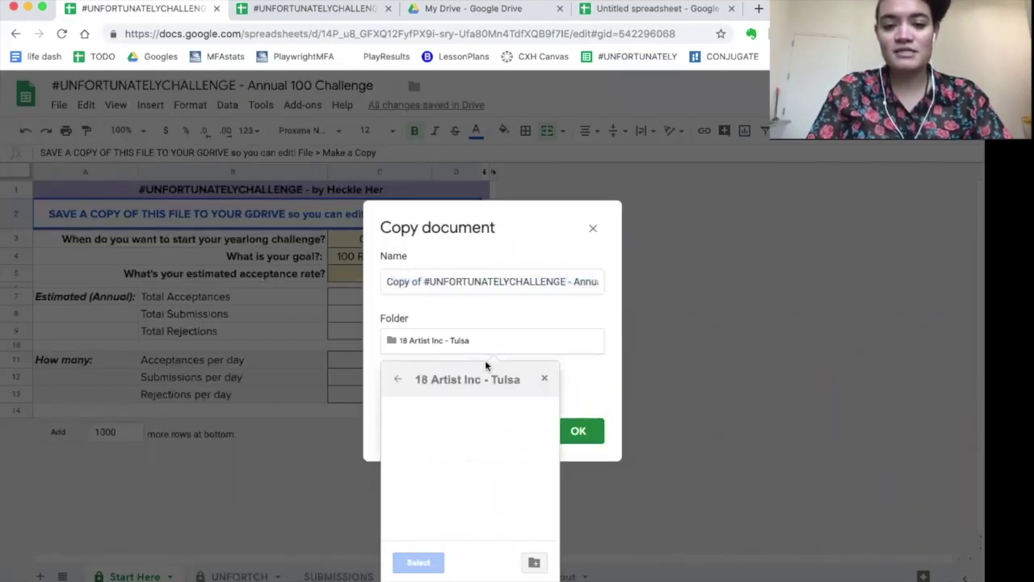
click(398, 378)
click(398, 378)
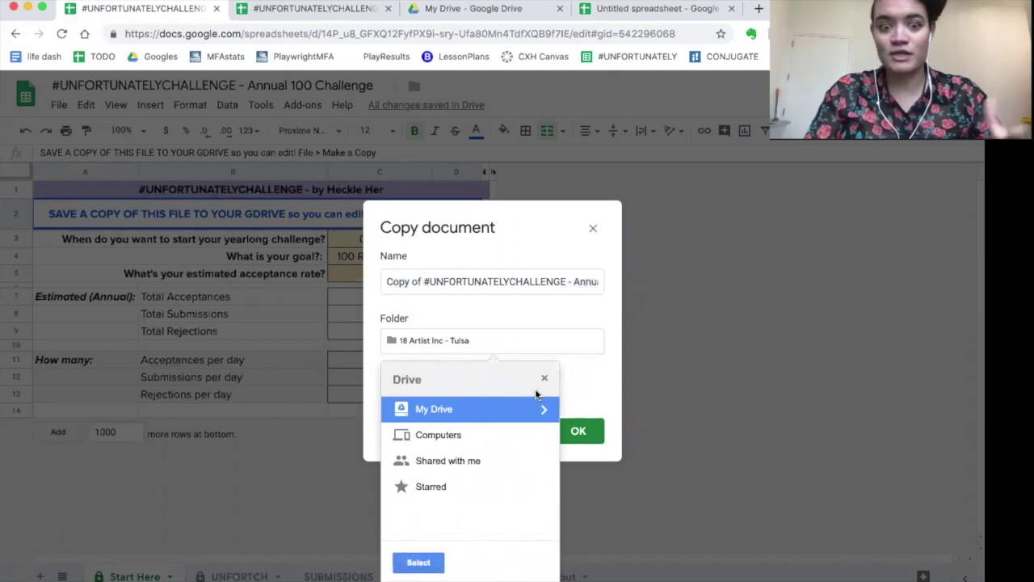
click(429, 560)
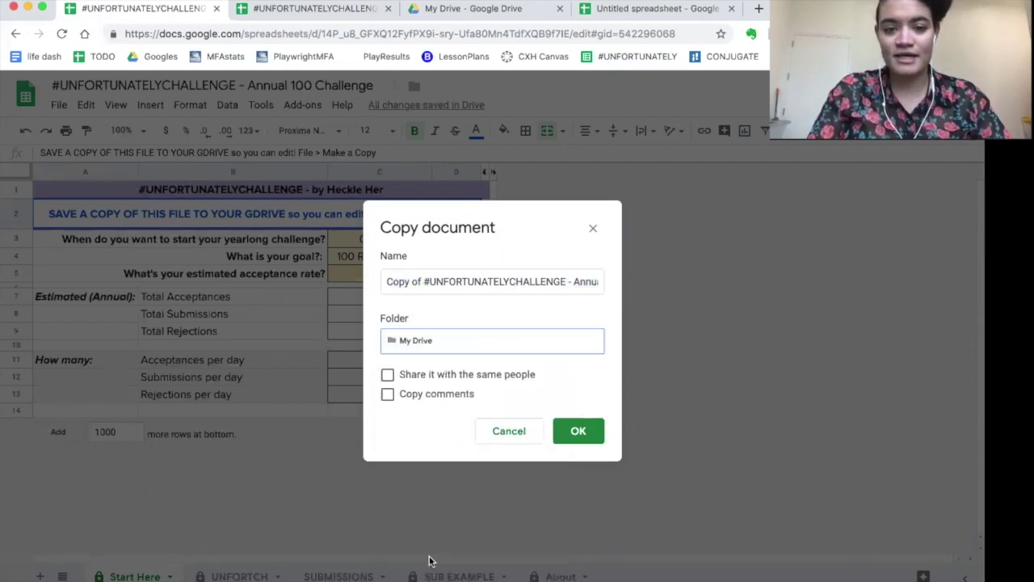
click(415, 279)
drag(424, 281, 364, 283)
key(BackSpace)
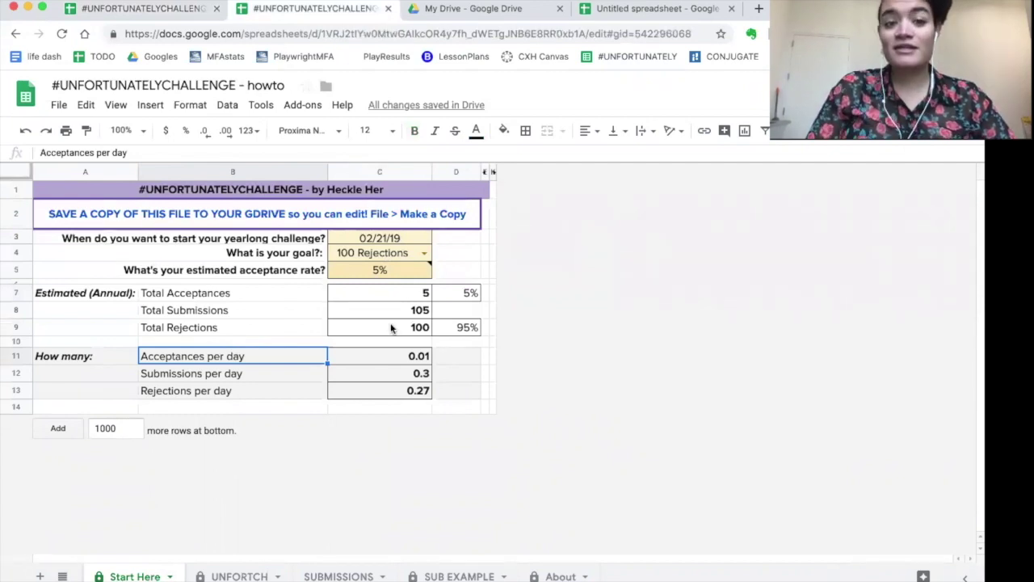
Make row 3 taller and re-enter the start date 02/21/19 in C3.
click(410, 242)
mouse_move(380, 269)
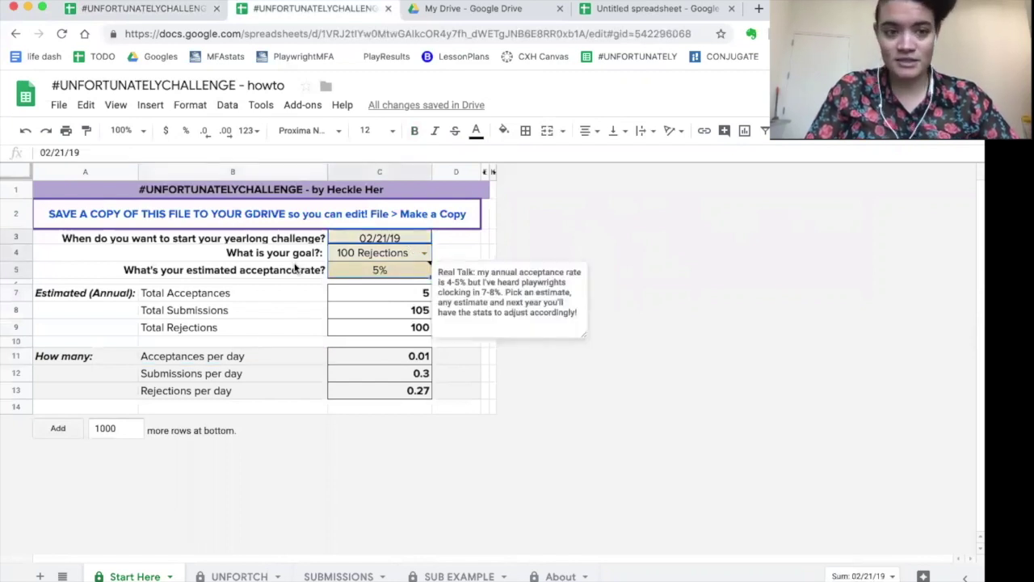
click(19, 239)
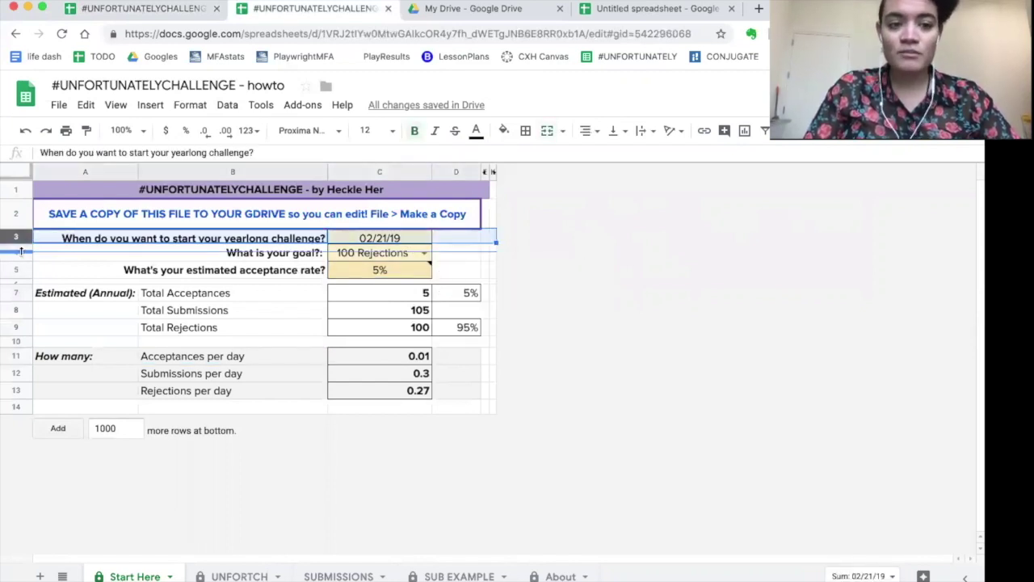
drag(21, 244, 21, 254)
click(376, 246)
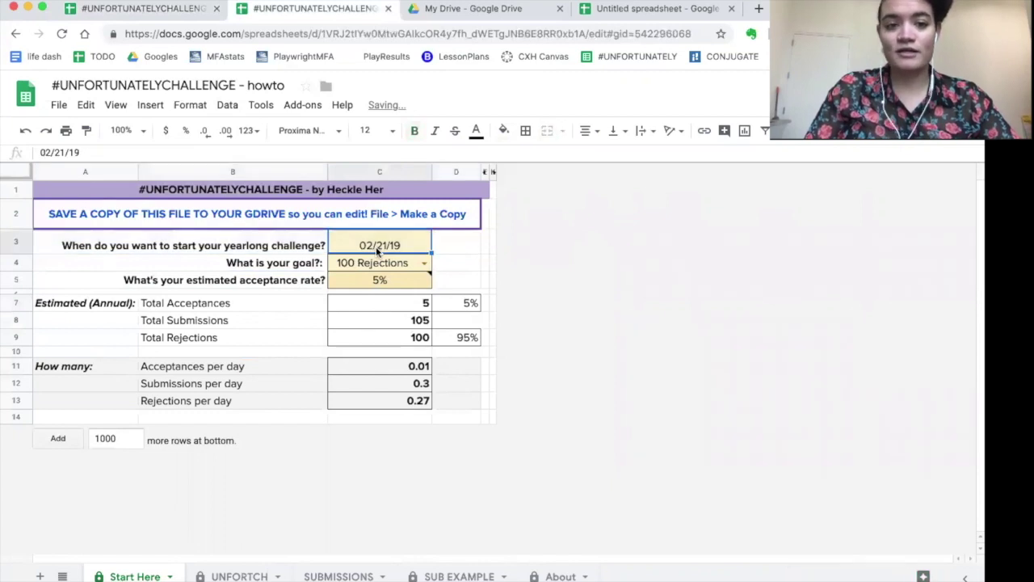
text(02/21/)
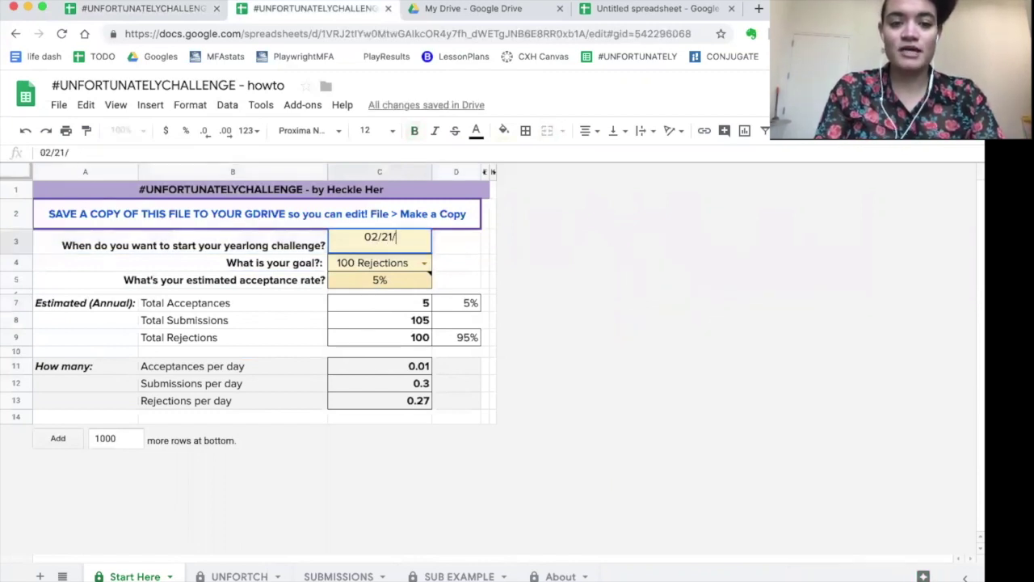
text(19)
key(Return)
Keep 100 Rejections as the goal in C4's dropdown.
click(393, 269)
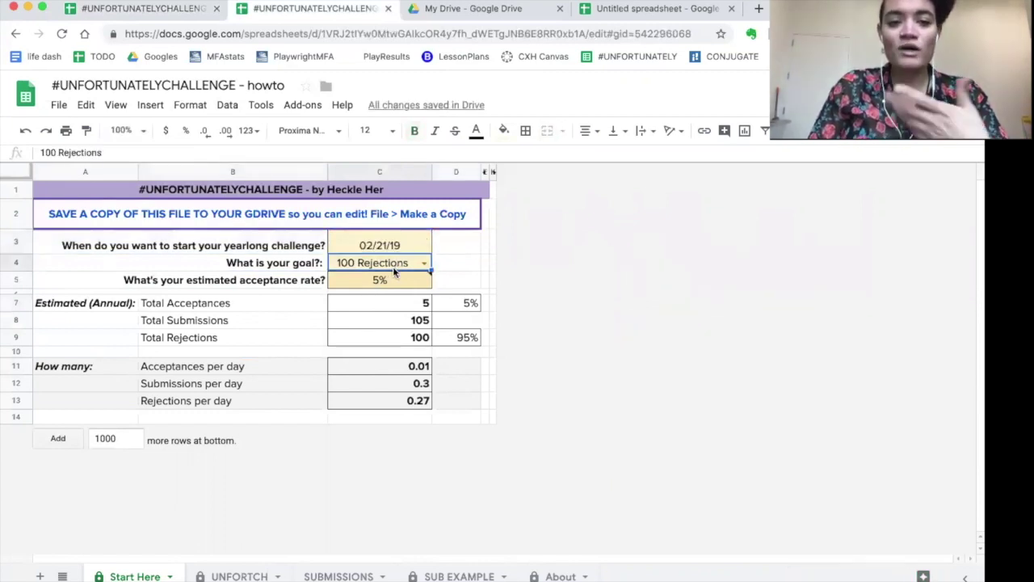
double_click(422, 263)
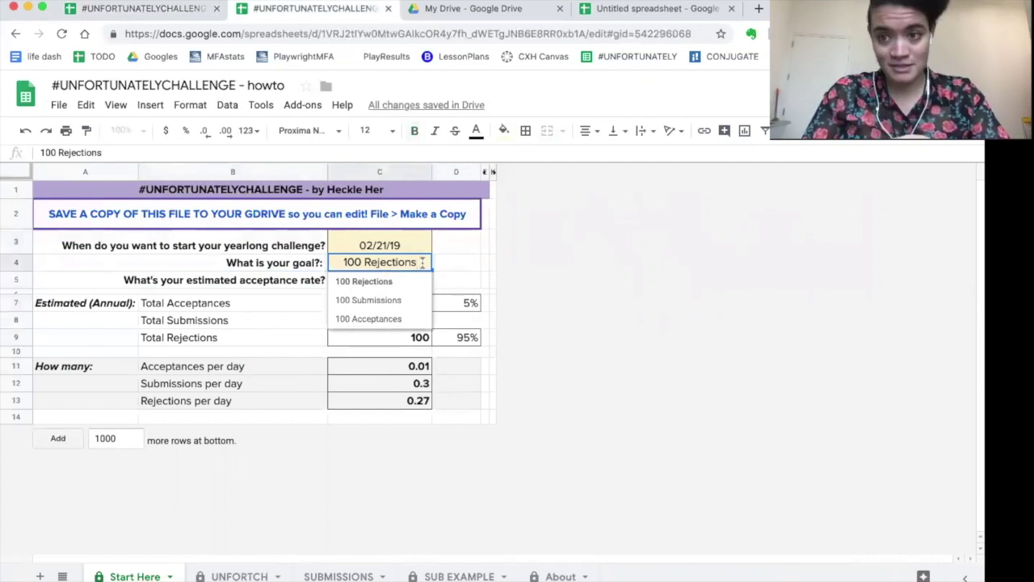
click(401, 284)
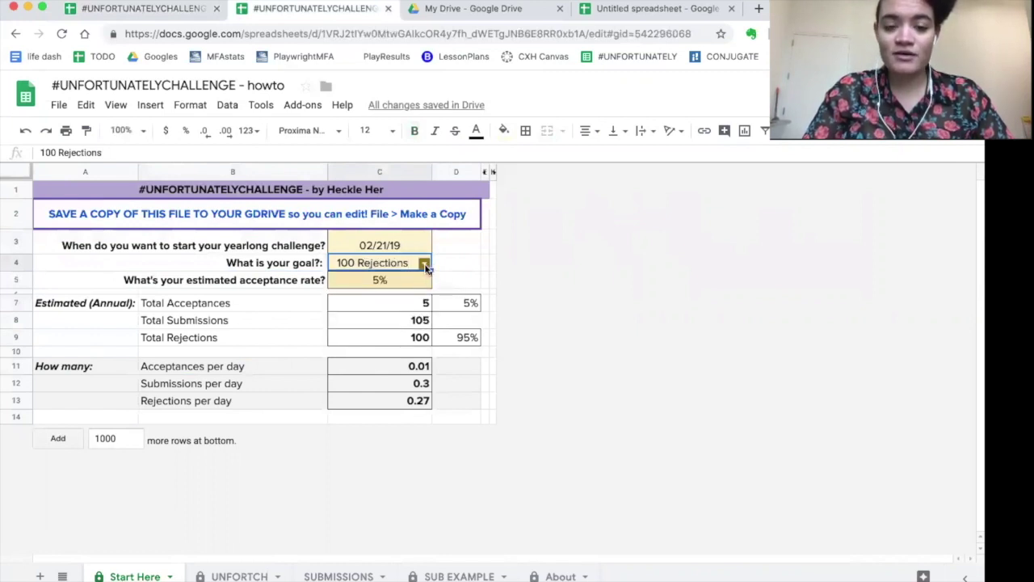
click(424, 264)
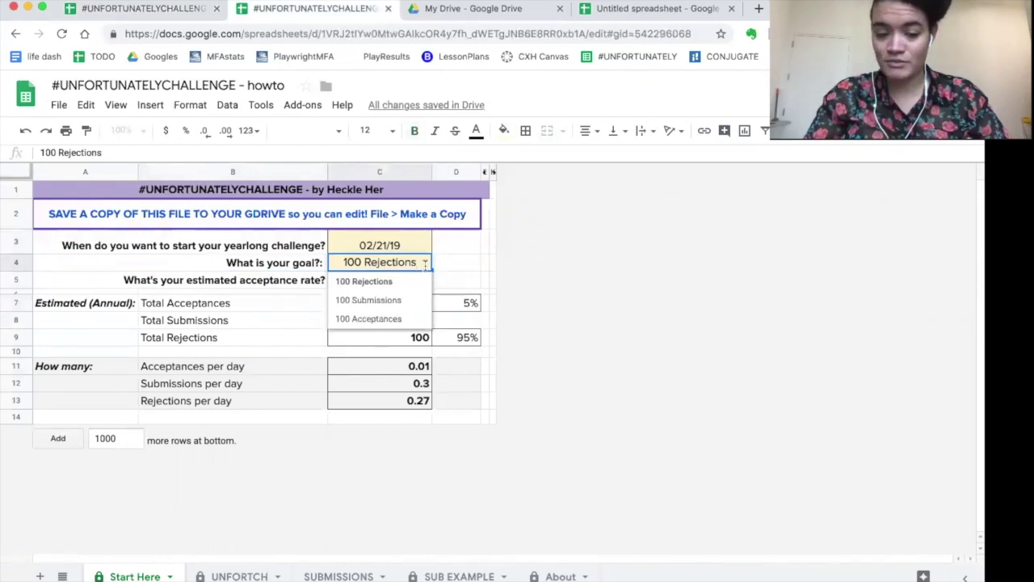
Change the estimated acceptance rate in C5 from 5% to 6%.
click(375, 280)
mouse_move(408, 283)
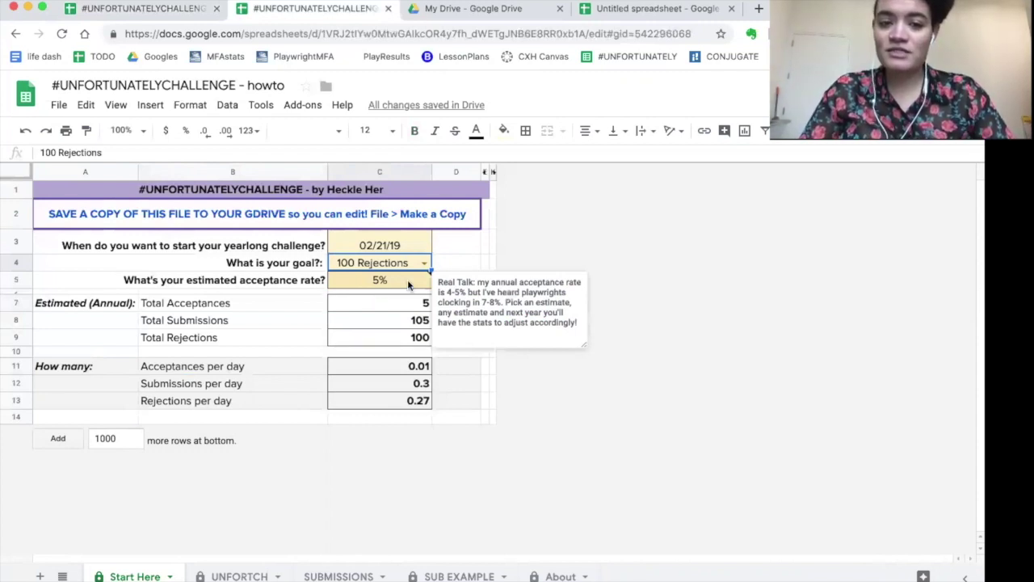
click(407, 280)
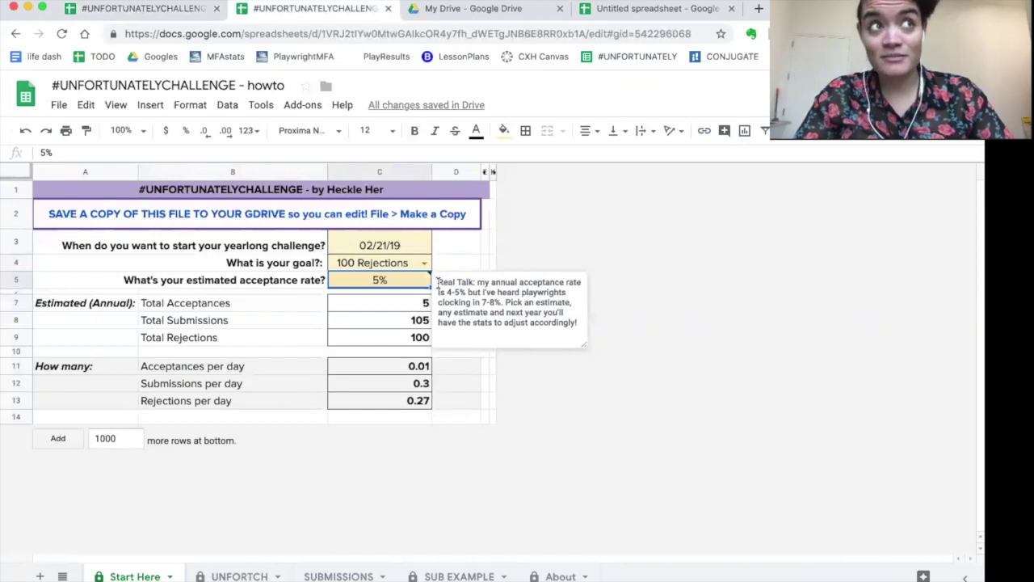
double_click(374, 279)
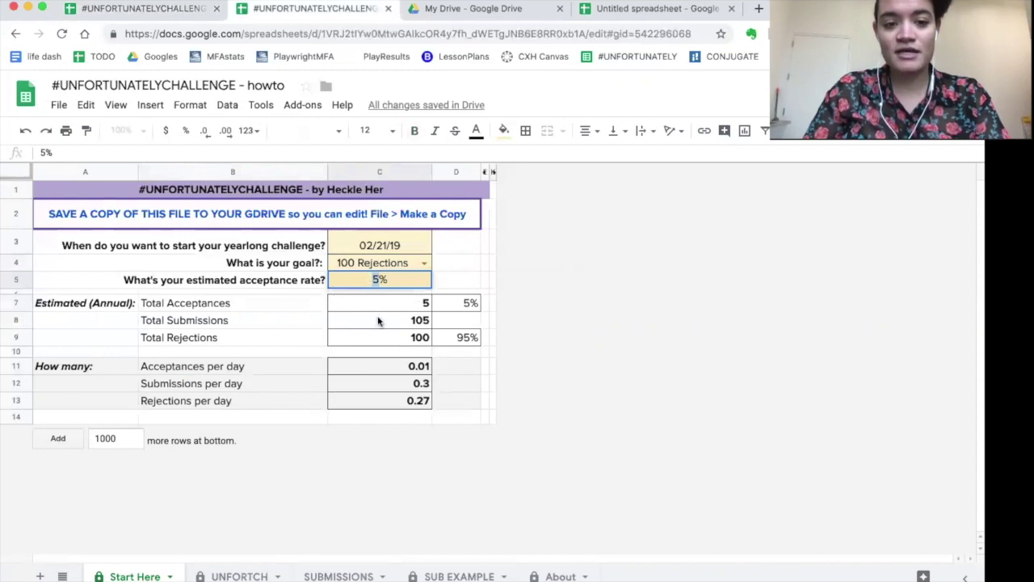
text(6)
key(Return)
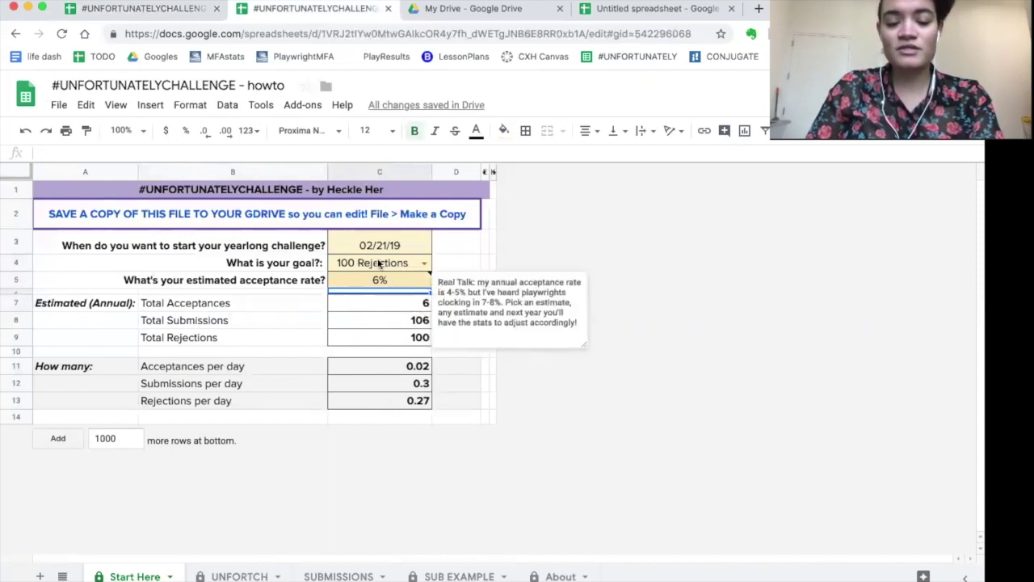
Inspect the total formulas in C7–C9 and the submissions-per-day formula in C12.
click(378, 320)
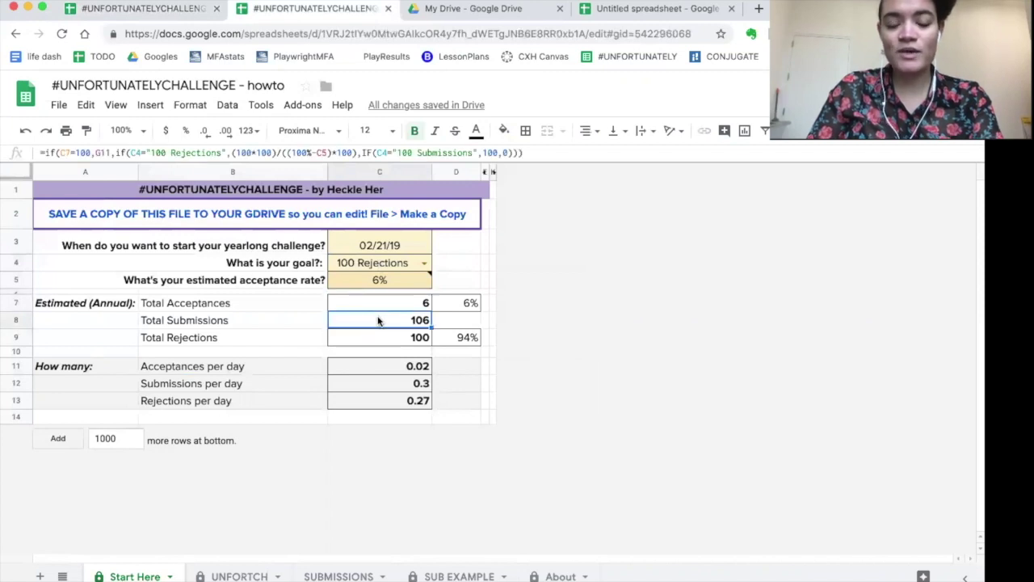
click(380, 340)
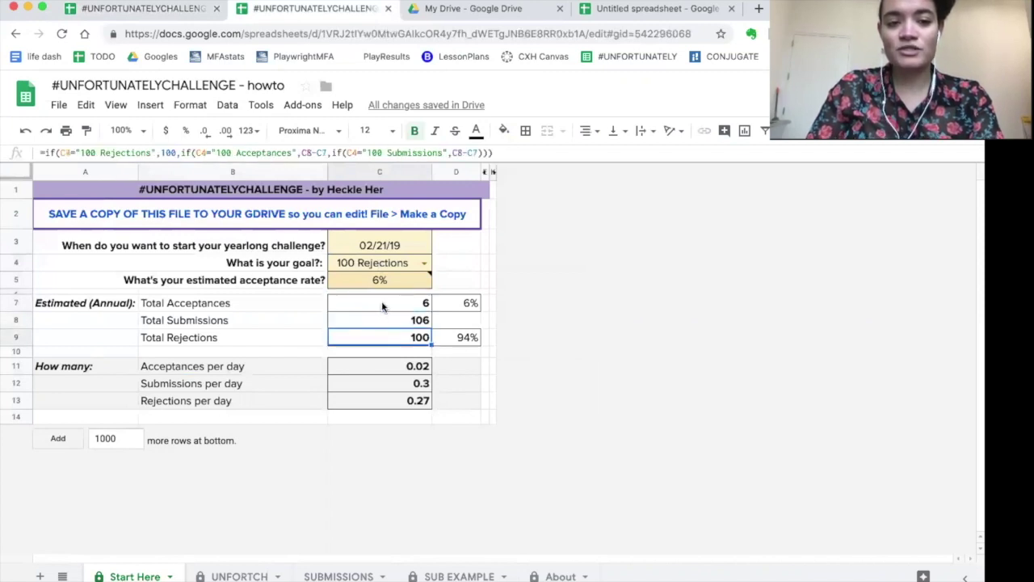
click(384, 305)
drag(266, 369, 412, 402)
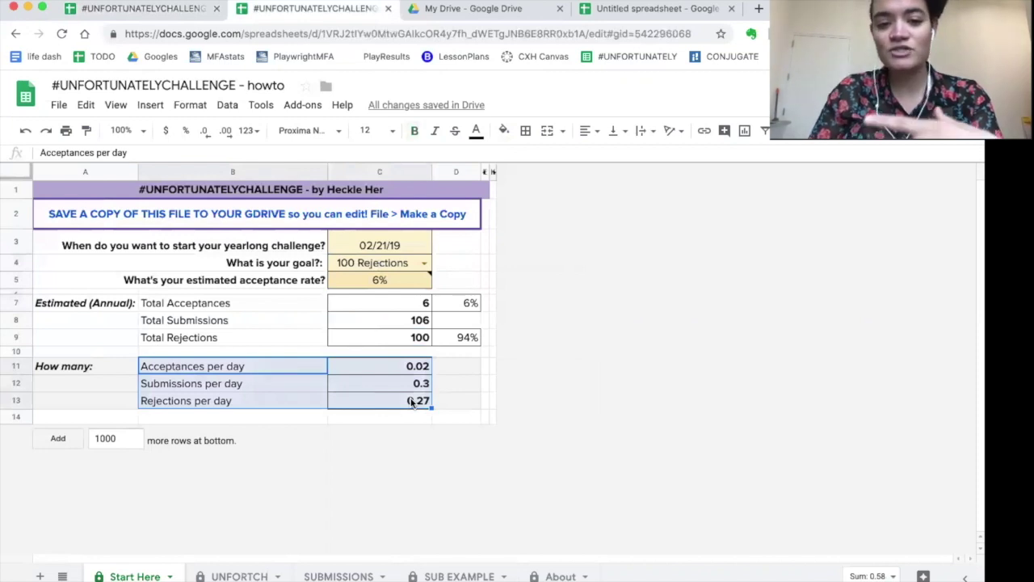
click(406, 388)
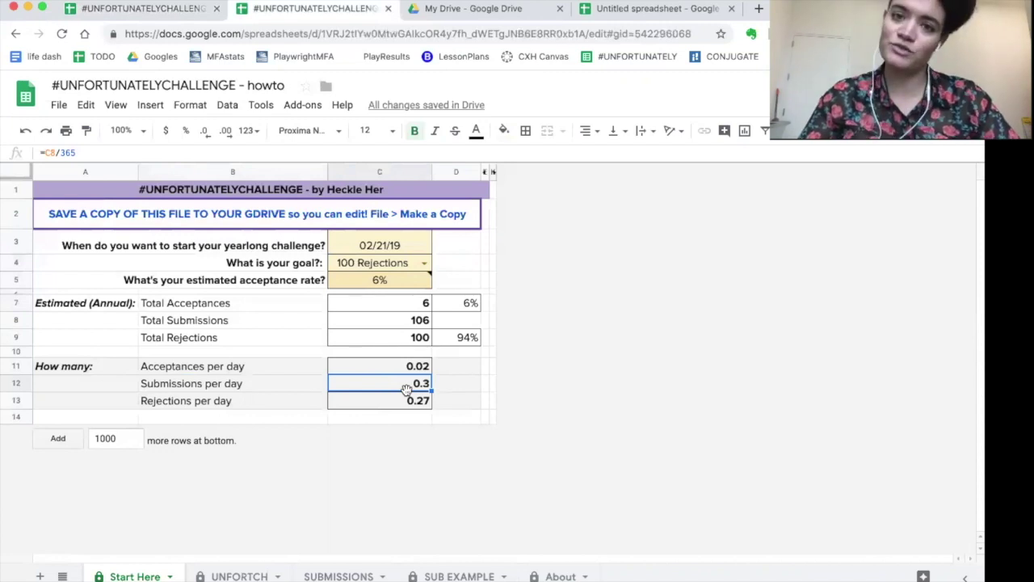
click(456, 245)
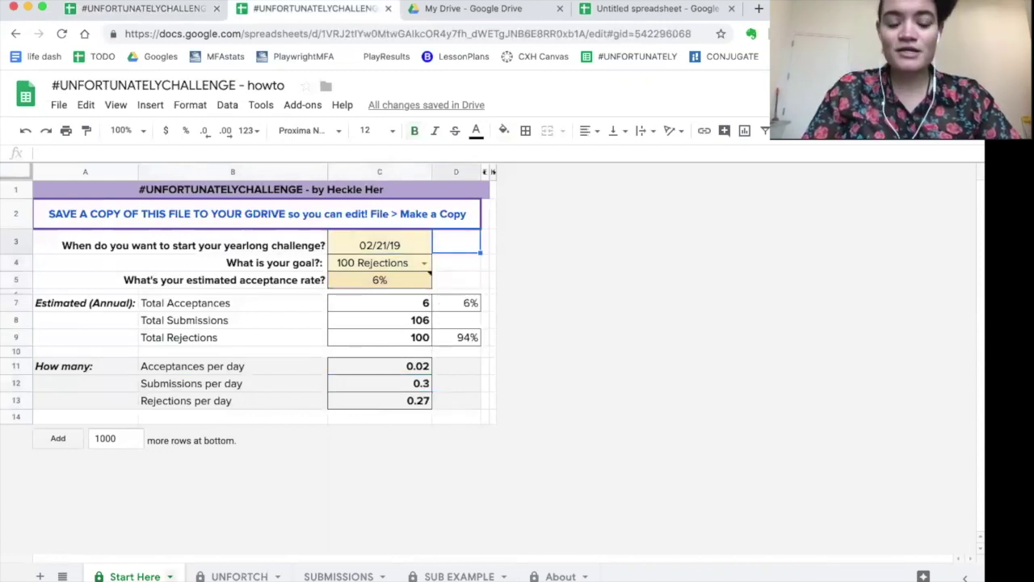
Show the Start Here tab's options, dismiss them, and switch to the UNFORTCH sheet.
right_click(135, 575)
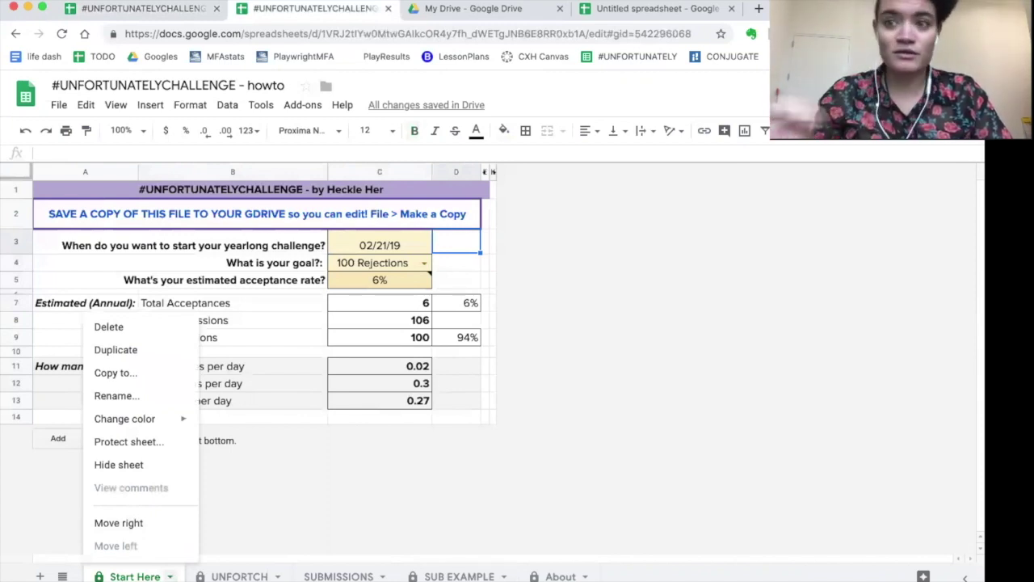
click(232, 416)
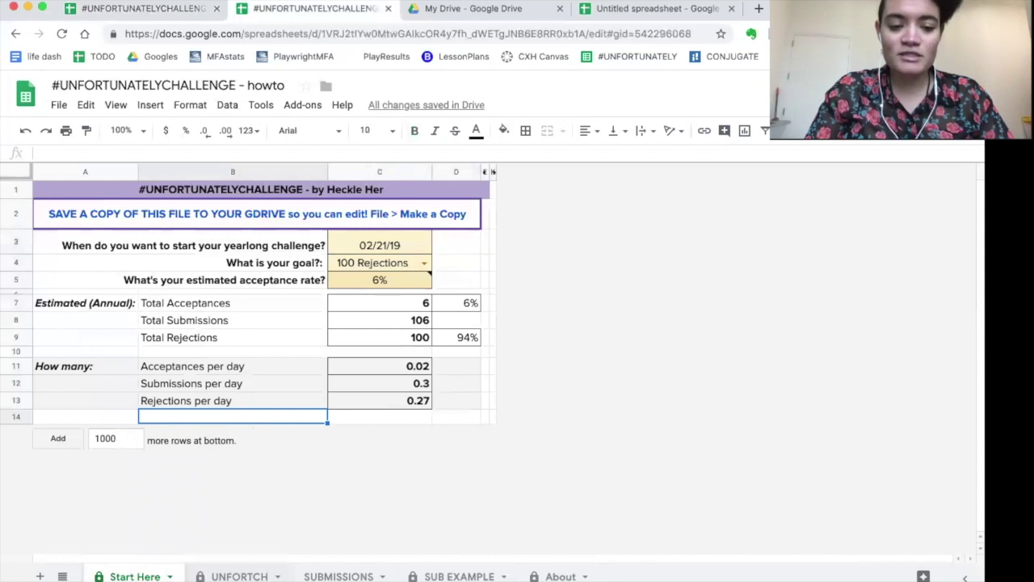
click(239, 576)
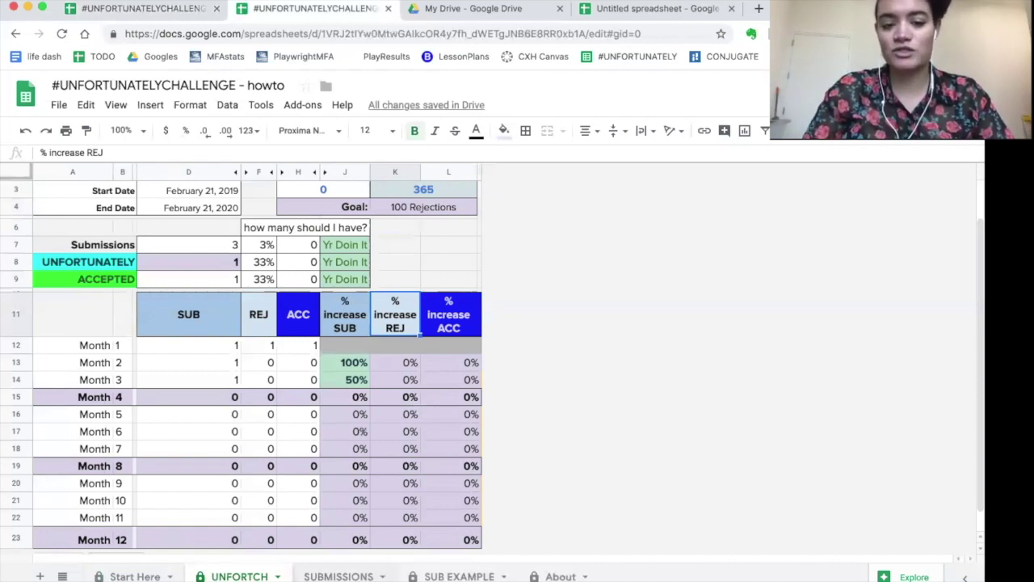
scroll(262, 331, up, 2)
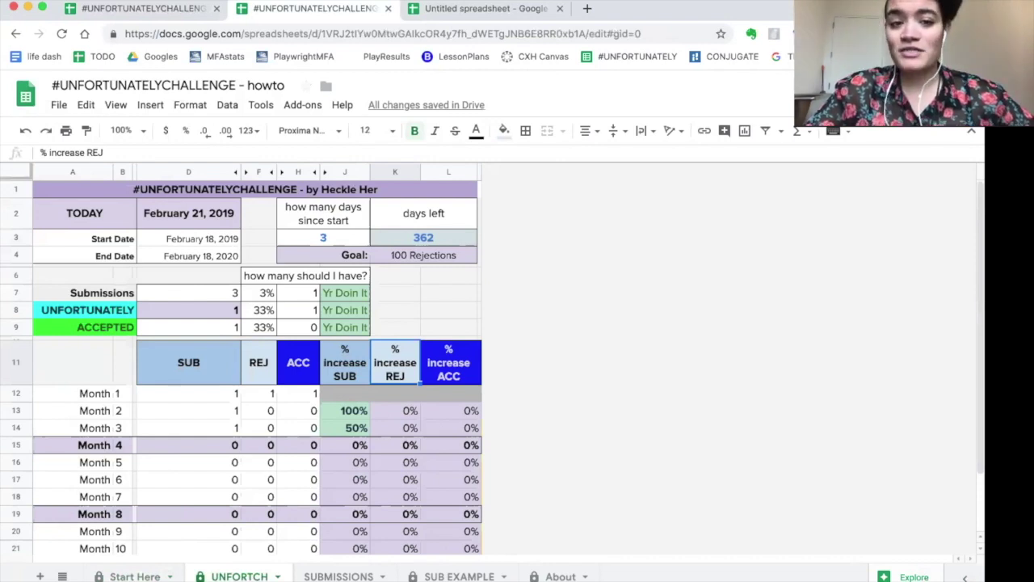
click(92, 225)
shift+click(304, 258)
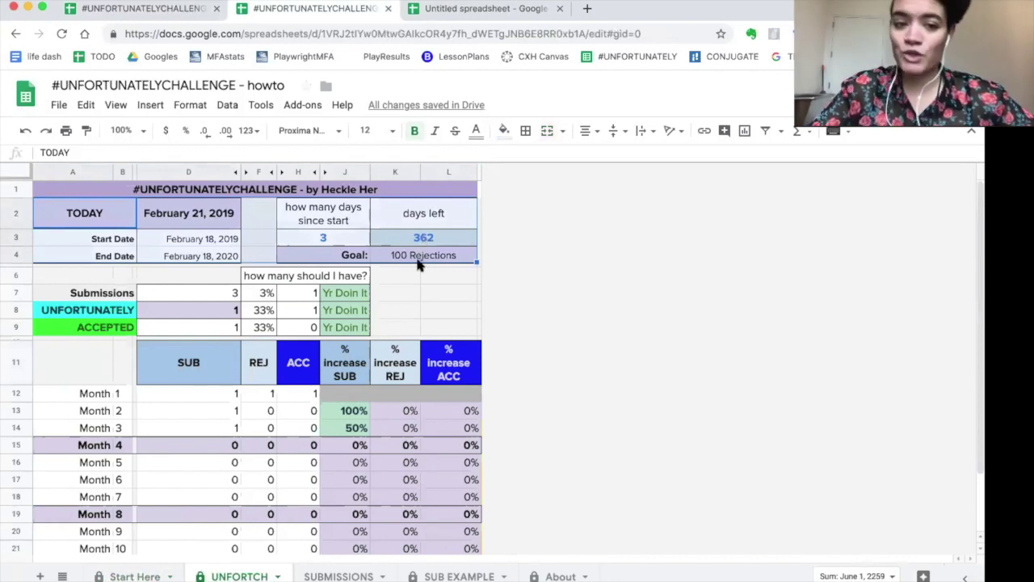
click(394, 306)
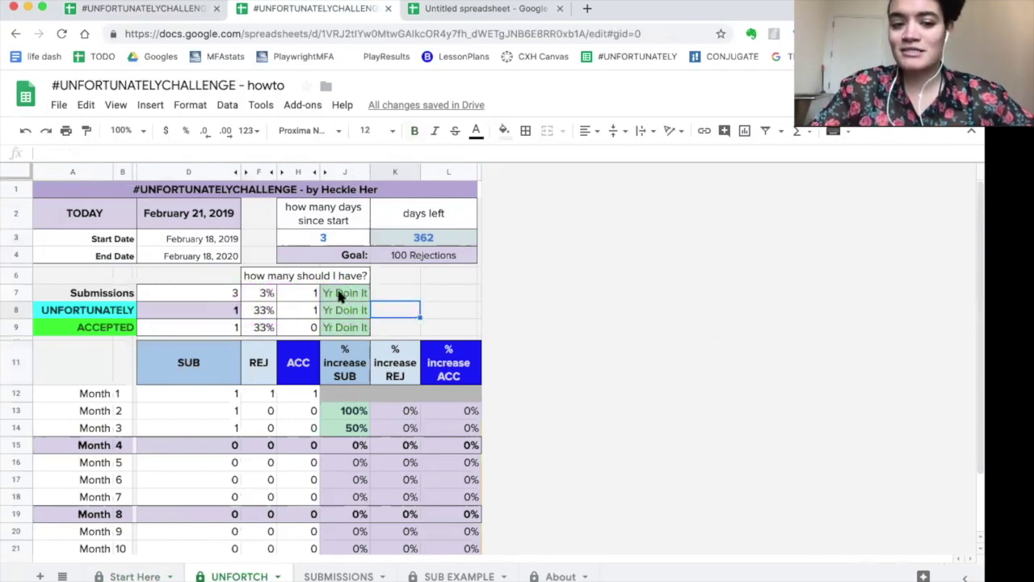
drag(340, 296, 339, 324)
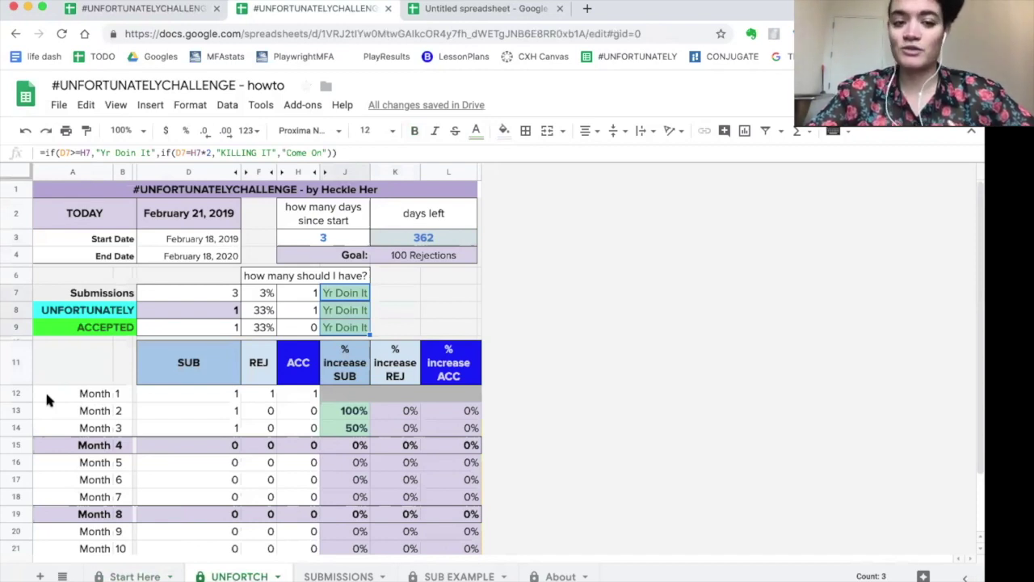
scroll(242, 380, down, 1)
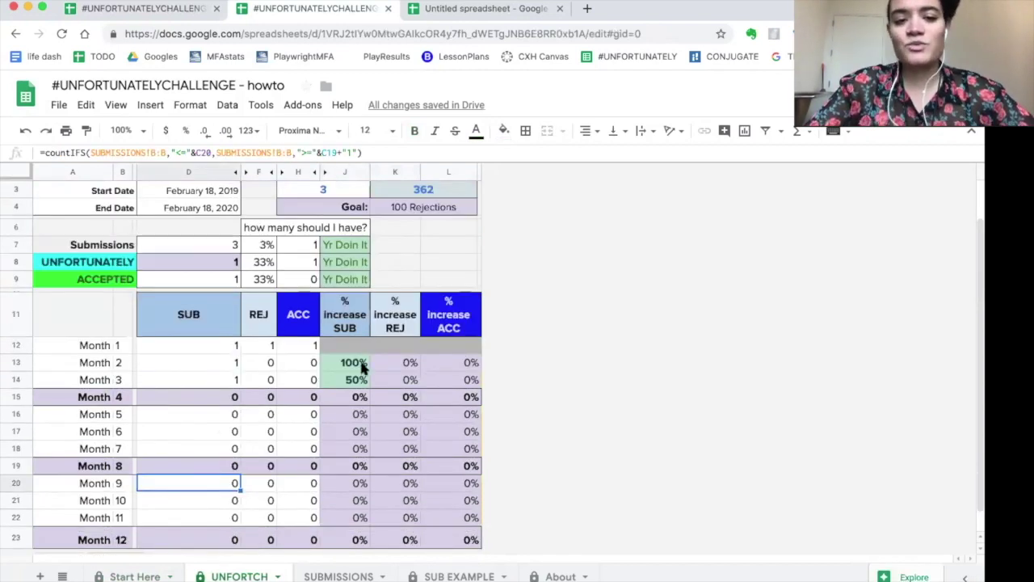
drag(355, 369, 441, 380)
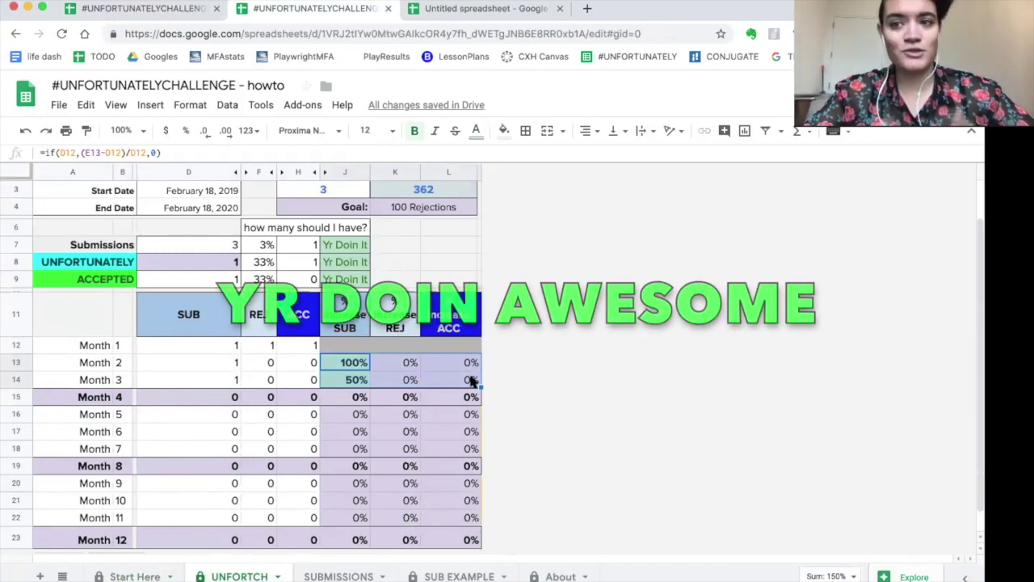
scroll(473, 380, up, 2)
Delete the sample entries on SUBMISSIONS, leaving A4 ready for a new fee.
key(alt+Down)
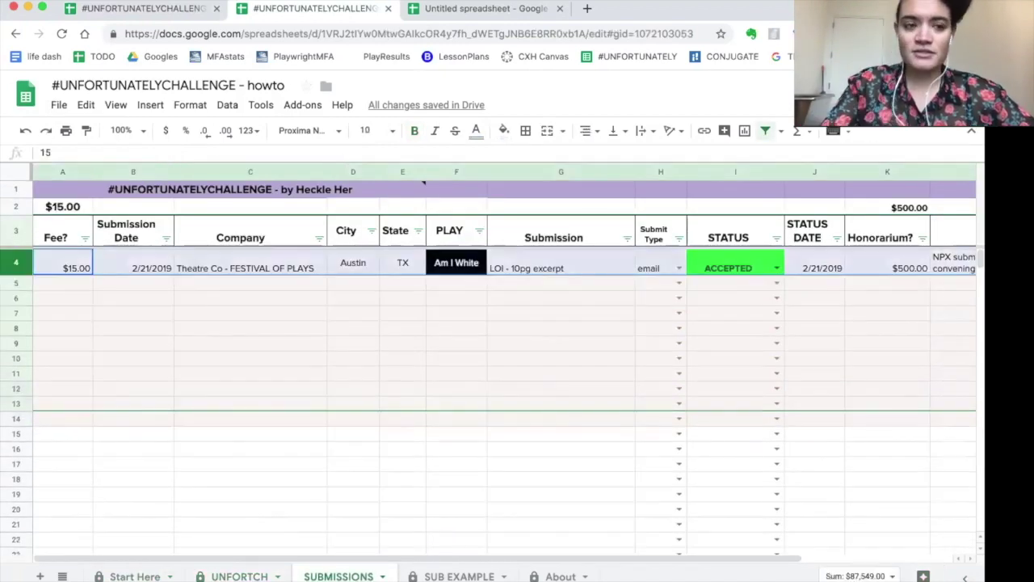
key(Delete)
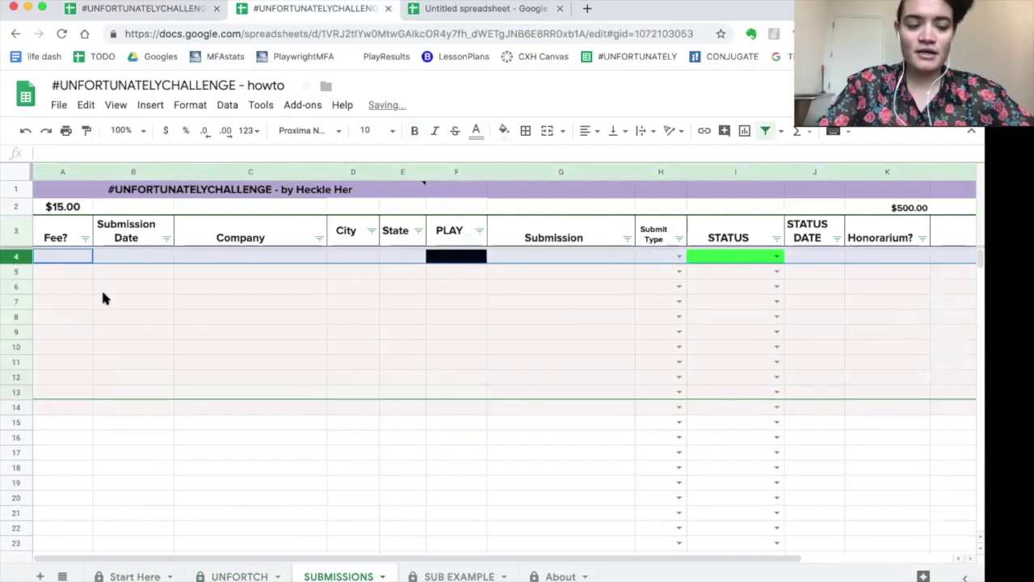
click(104, 291)
click(73, 258)
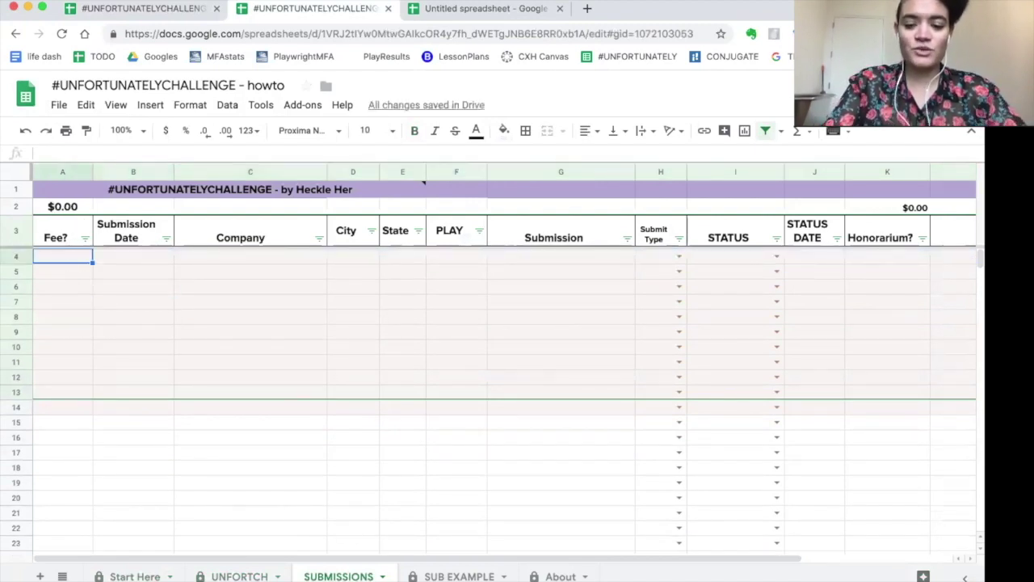
Enter a $5.00 fee in A4 for the first submission.
text(0.)
key(Return)
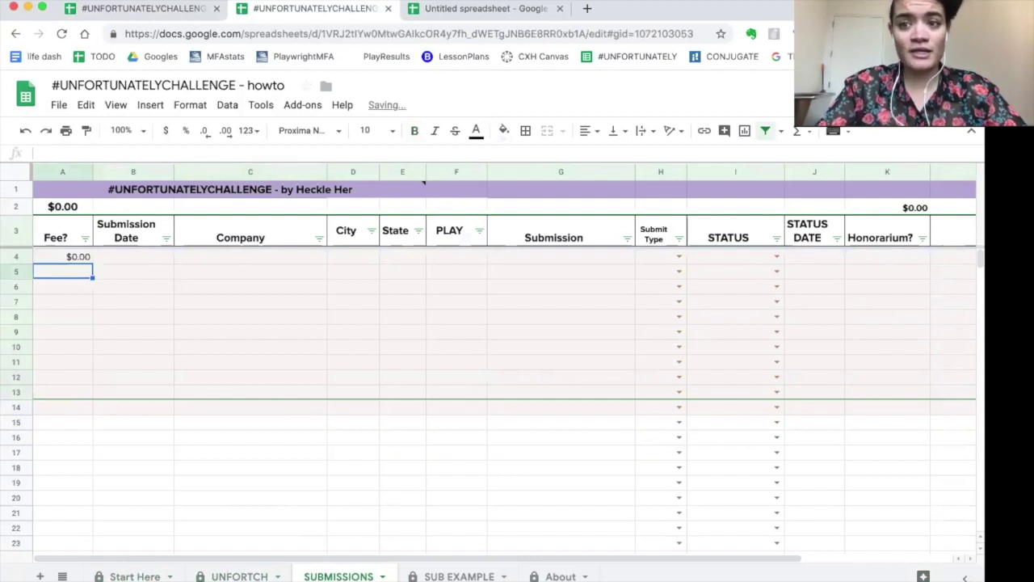
key(Up)
text(5)
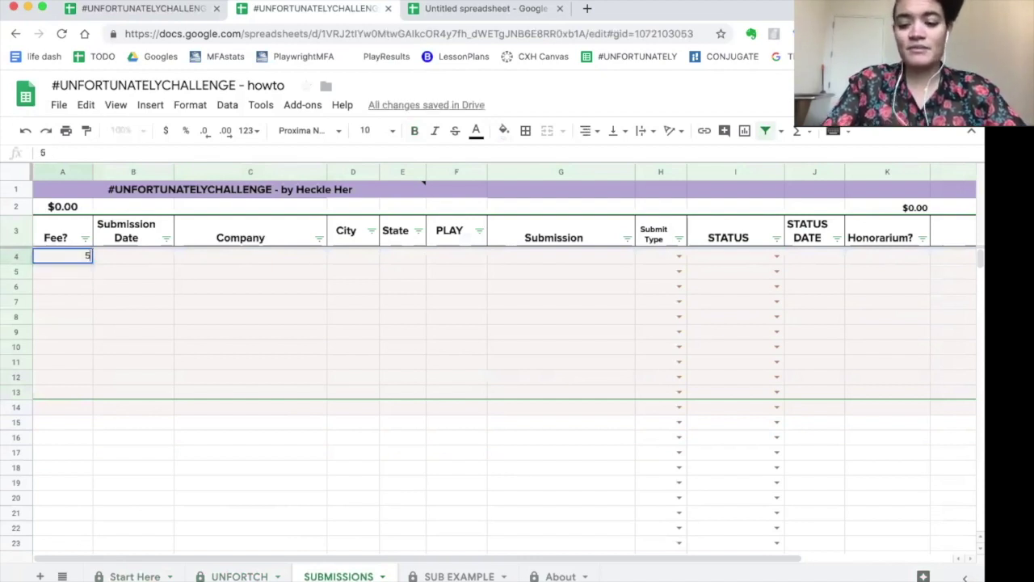
text(.00)
key(Return)
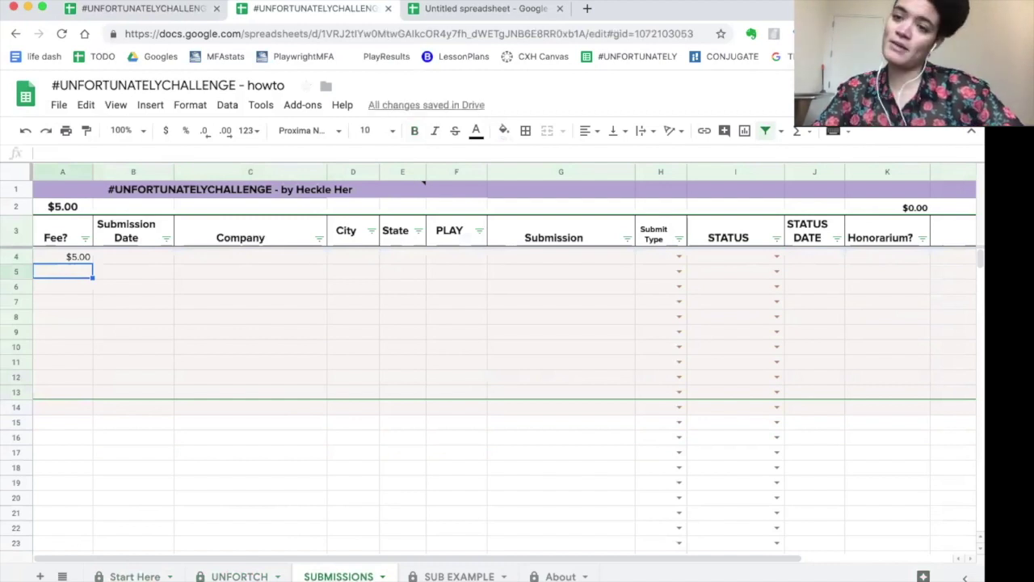
click(154, 268)
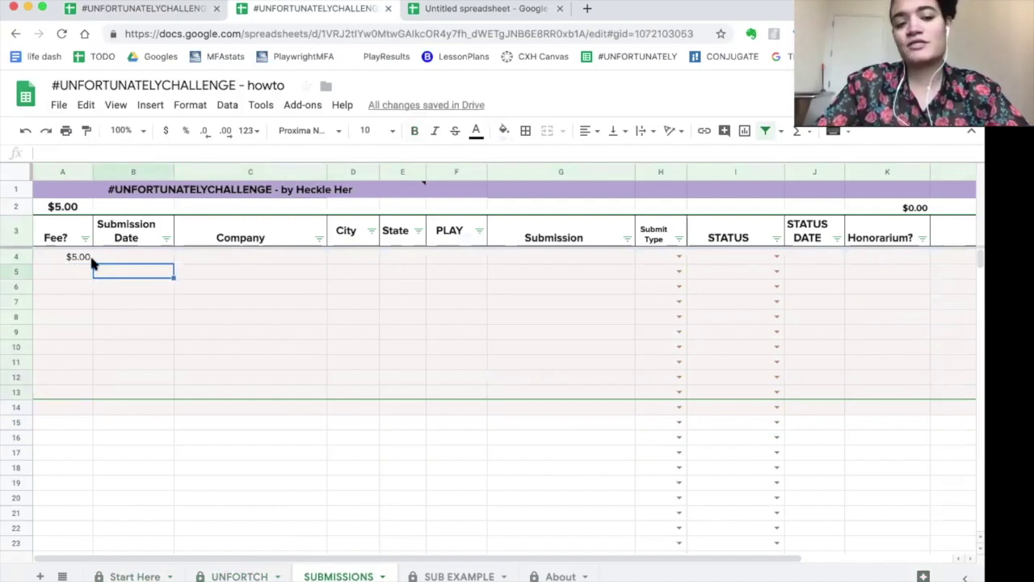
click(86, 260)
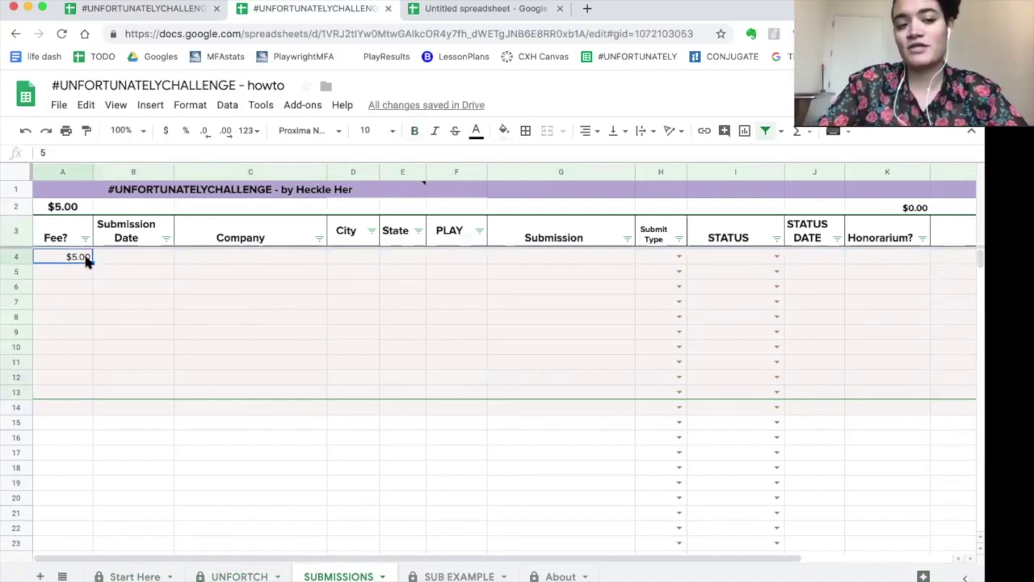
Review the =sum(A4:A1517) fee total and the Submission Date, STATUS and STATUS DATE columns.
click(81, 208)
double_click(79, 206)
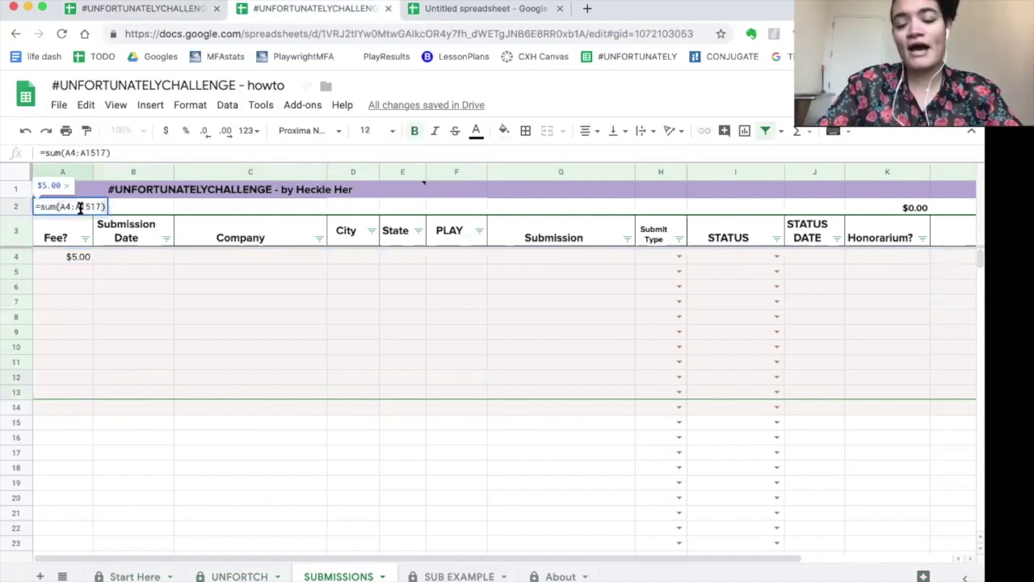
click(99, 275)
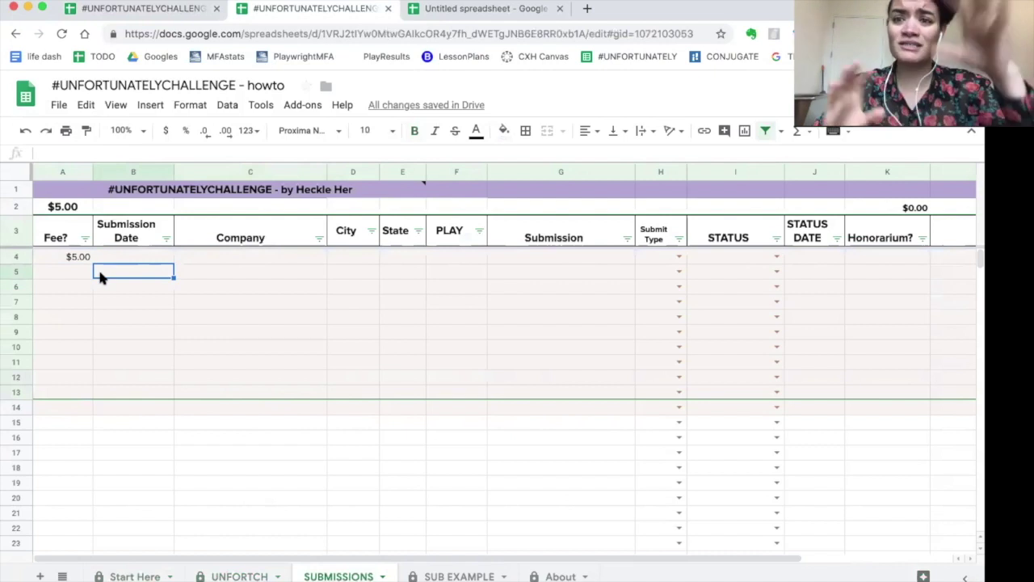
click(120, 171)
click(735, 172)
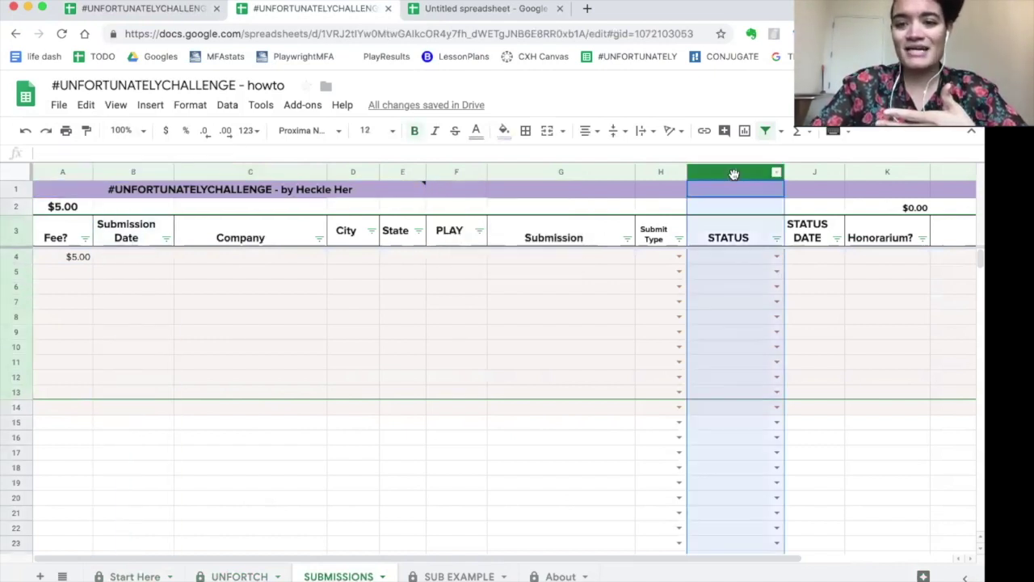
click(814, 174)
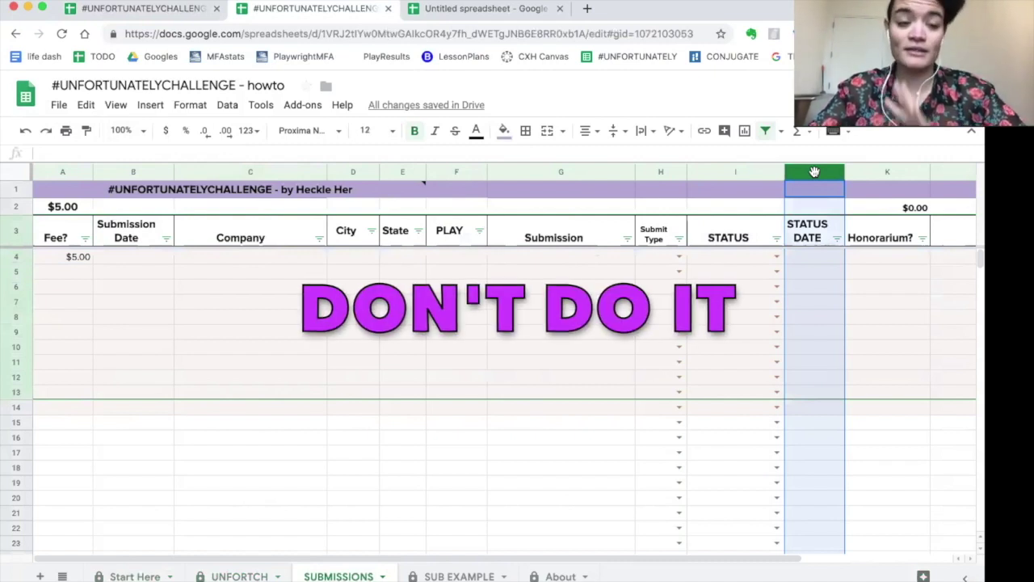
click(156, 255)
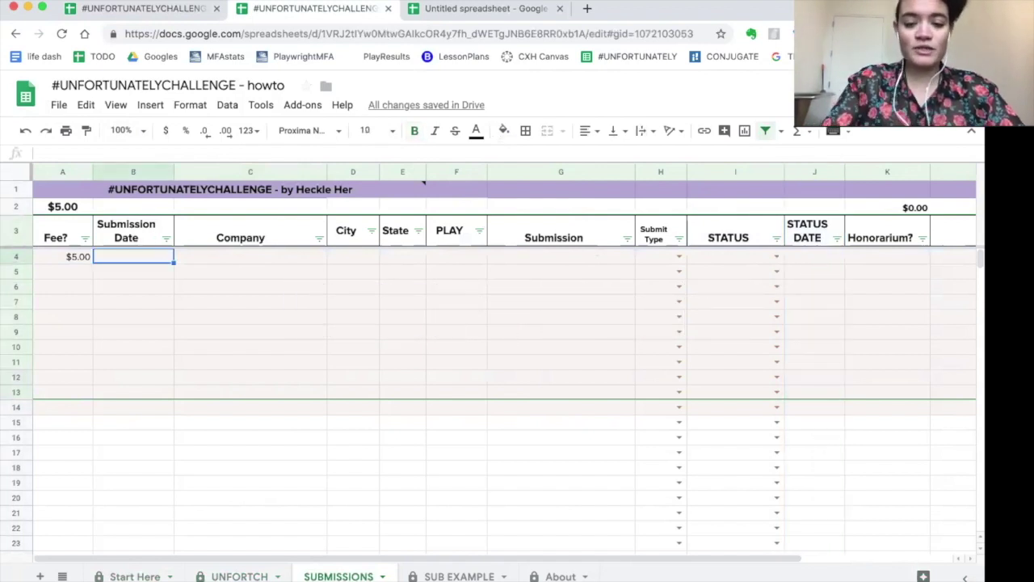
Enter 02/21/19, 'Theatre Company - One Act Festival', Austin and TX in B4–E4.
text(02/21/1)
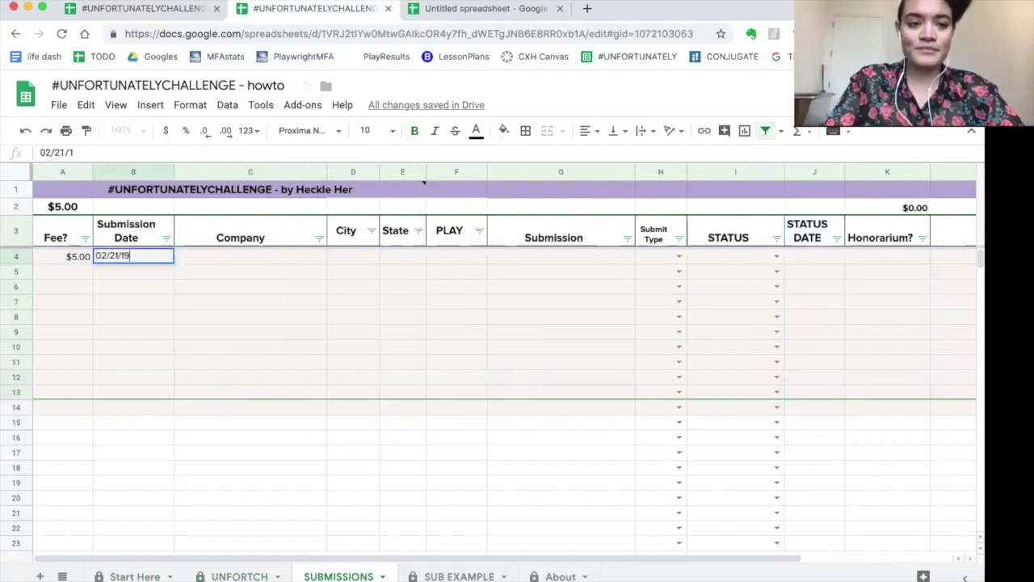
text(9)
key(Tab)
text(sh)
key(BackSpace)
key(BackSpace)
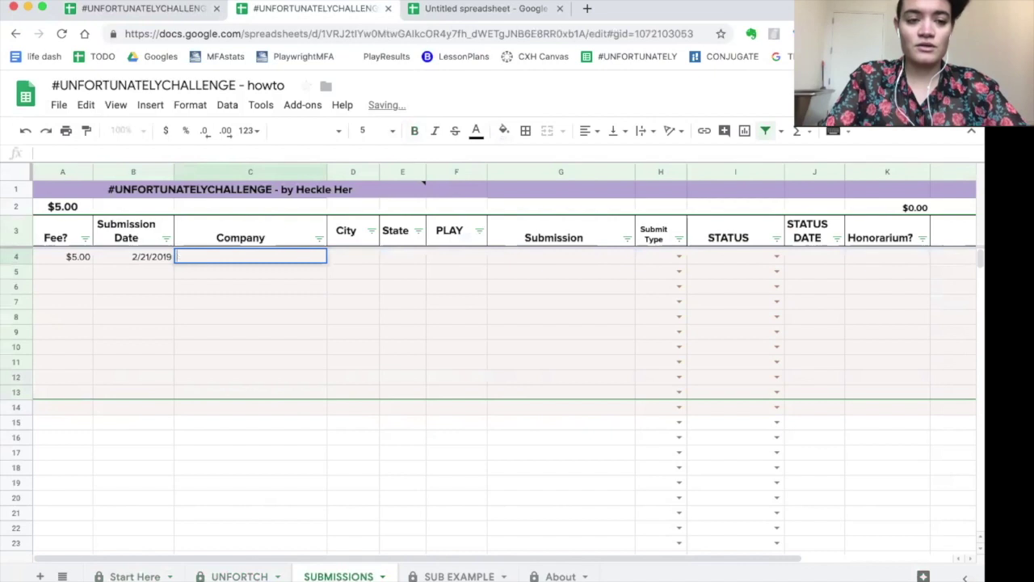
text(Theatre Company - One Act Festival)
key(Tab)
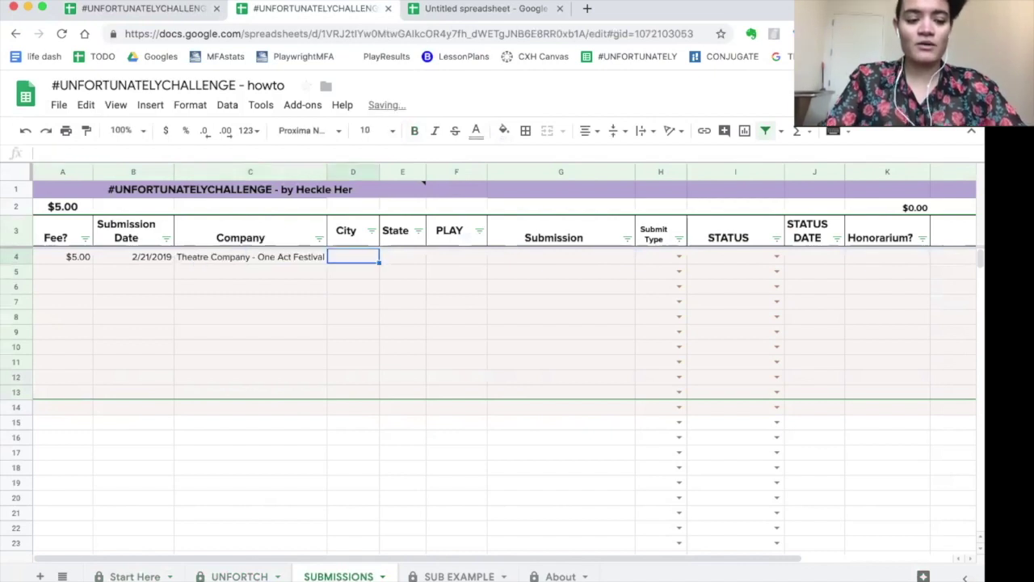
text(Austin)
key(Tab)
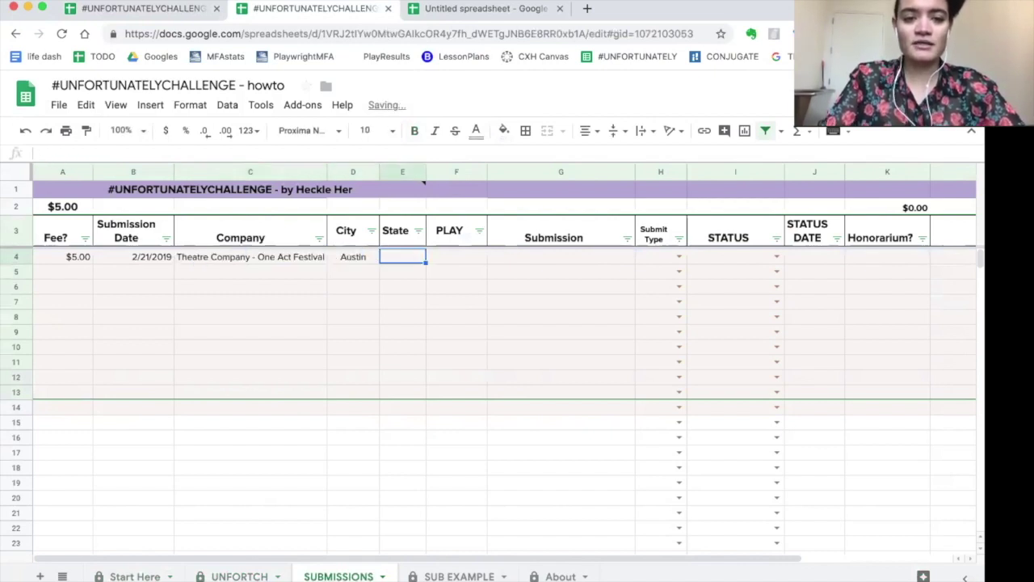
text(TX)
key(Tab)
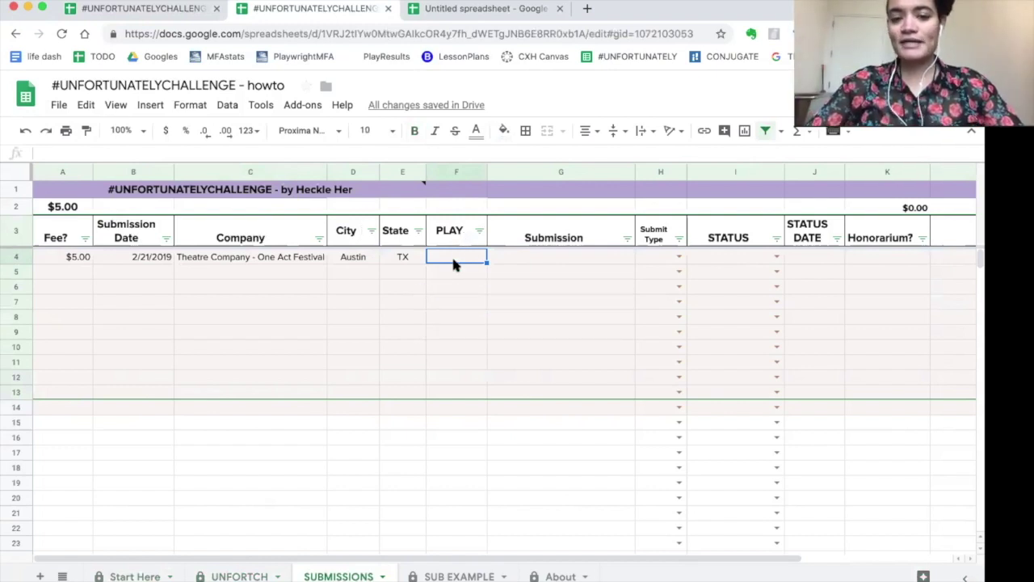
Paste the play title 'Am I White' and describe it as '10pg excerpt, June 2018'.
text(Am I White)
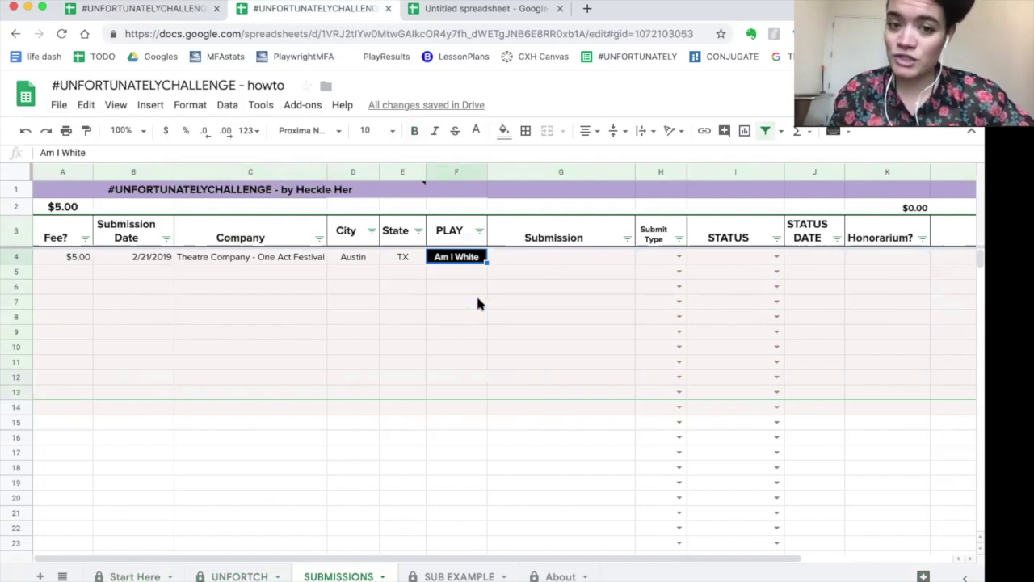
double_click(542, 256)
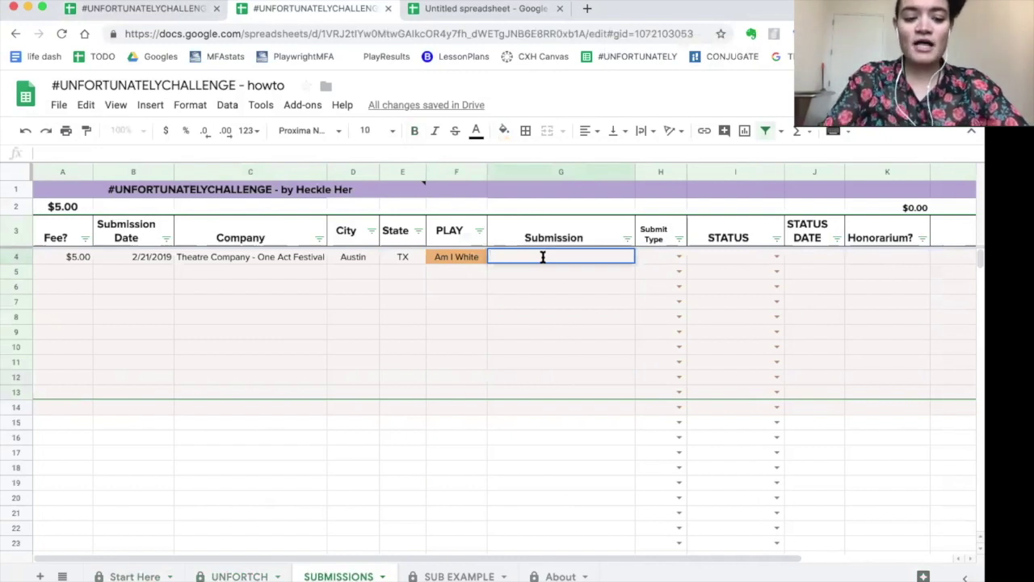
text(10pg e)
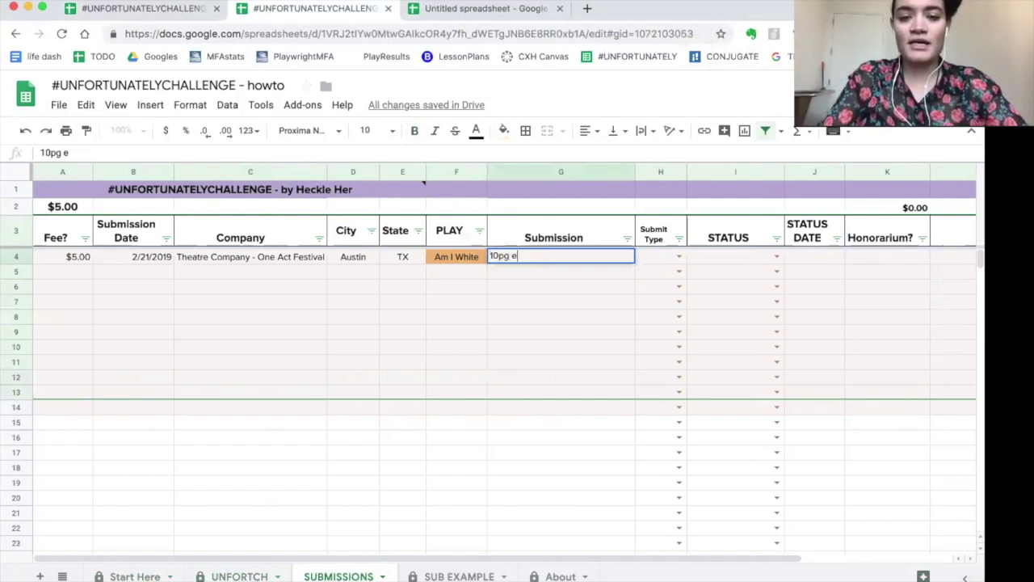
text(xcerpt, Jun)
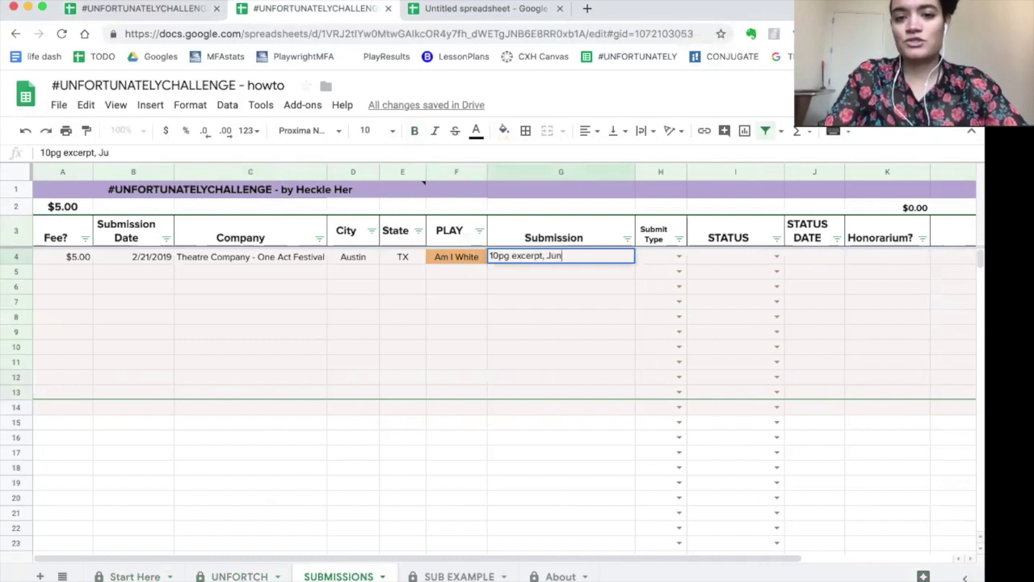
text(e 2018)
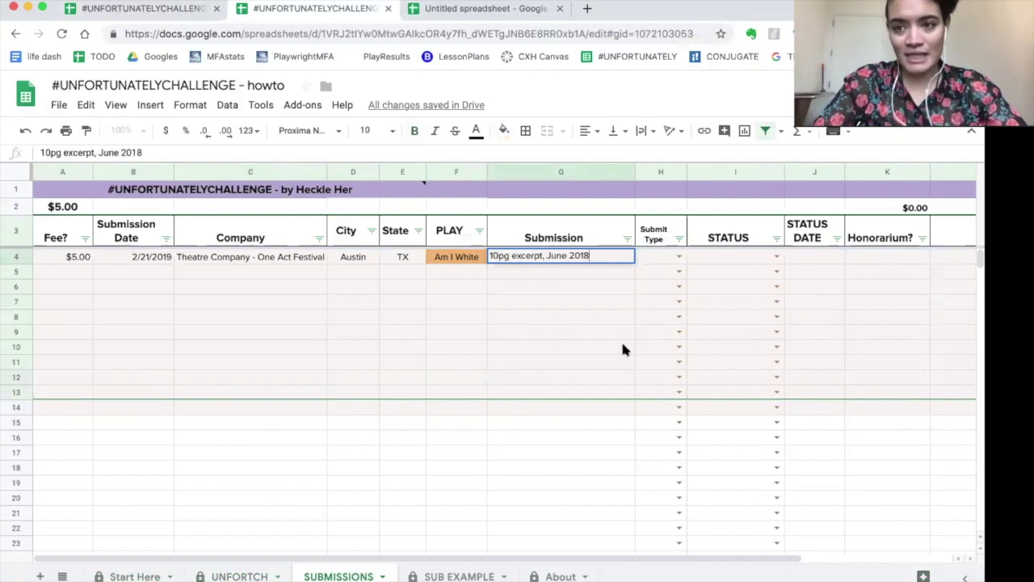
click(620, 346)
Choose email as the submission's Submit Type.
click(673, 256)
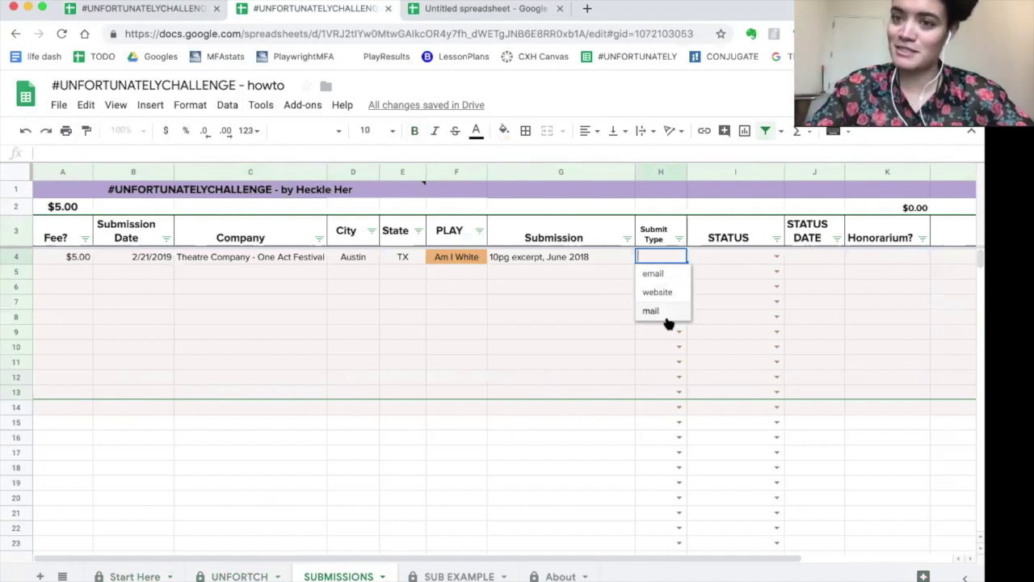
click(683, 273)
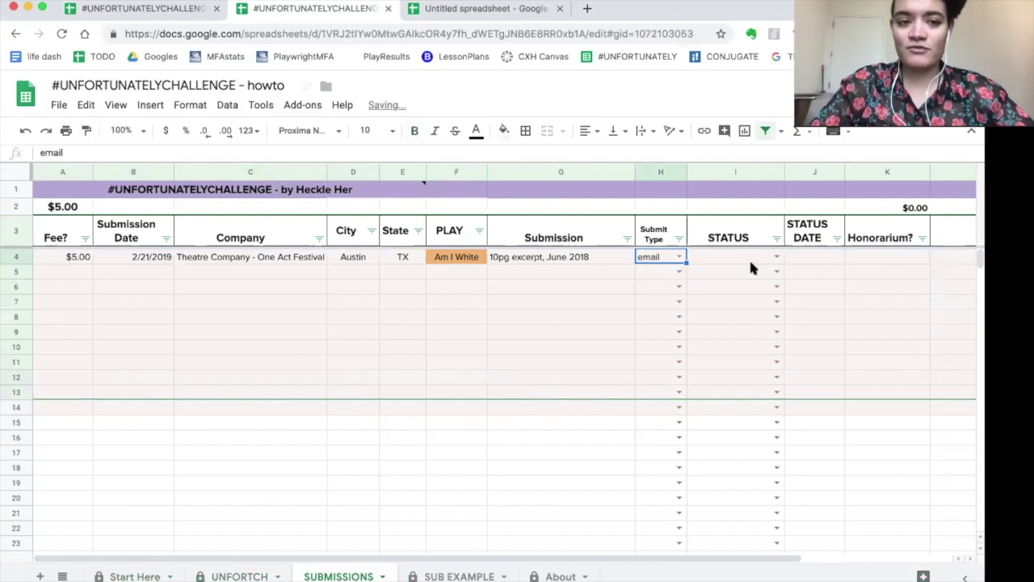
click(751, 258)
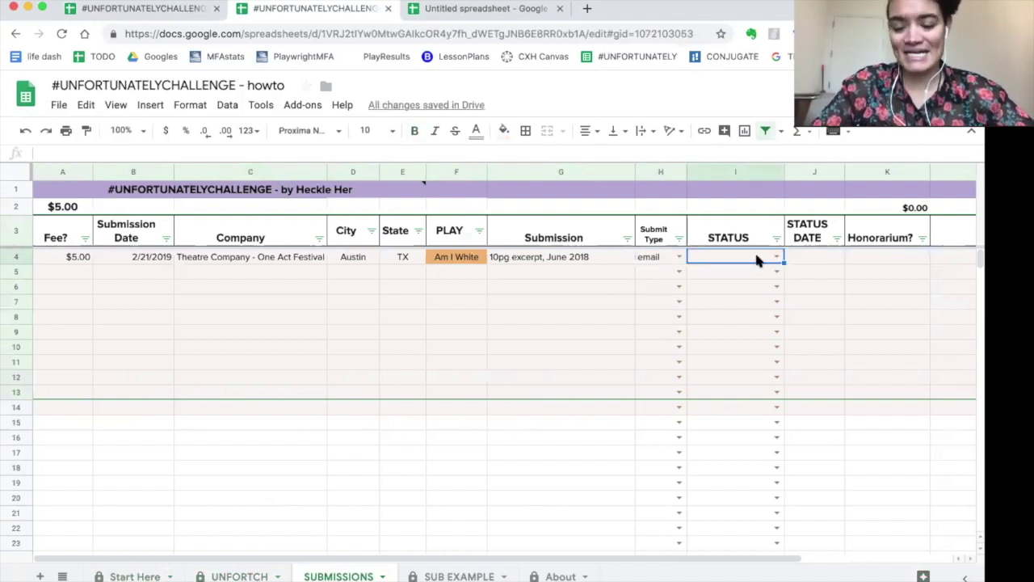
Try status UNFORTUNATELY, then ACCEPTED with status date 06/17/19.
drag(771, 259, 803, 260)
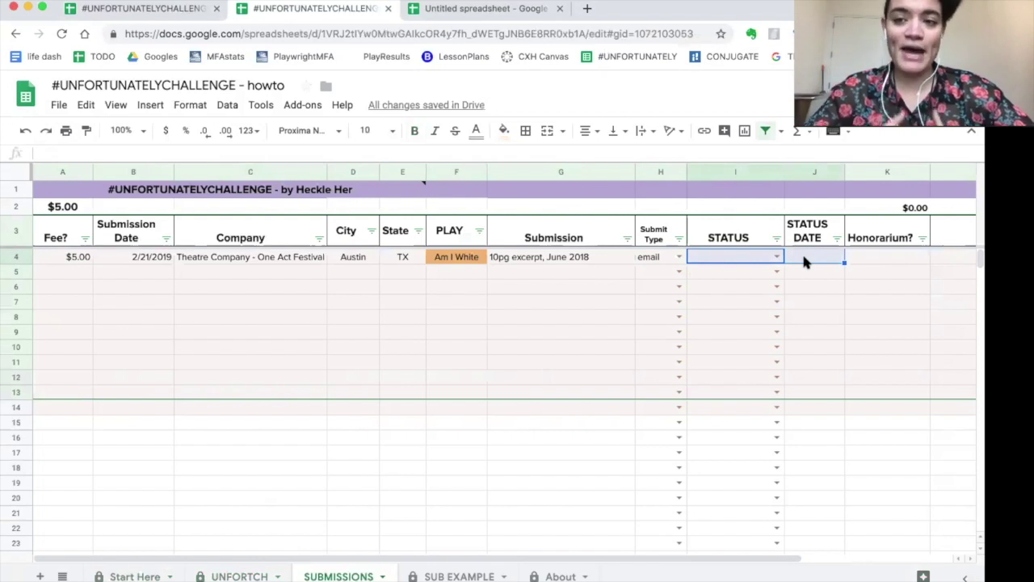
click(774, 258)
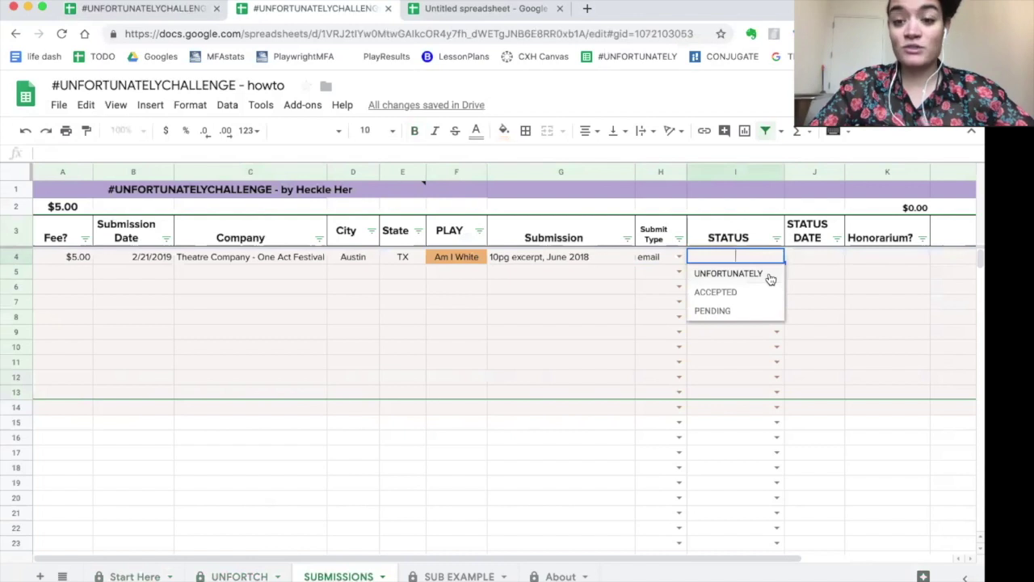
click(770, 276)
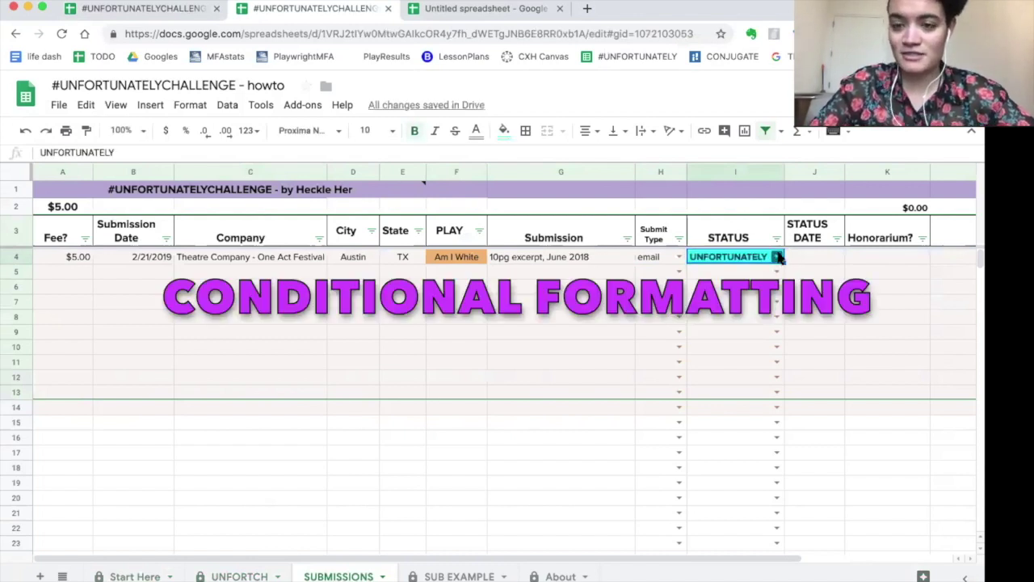
click(780, 257)
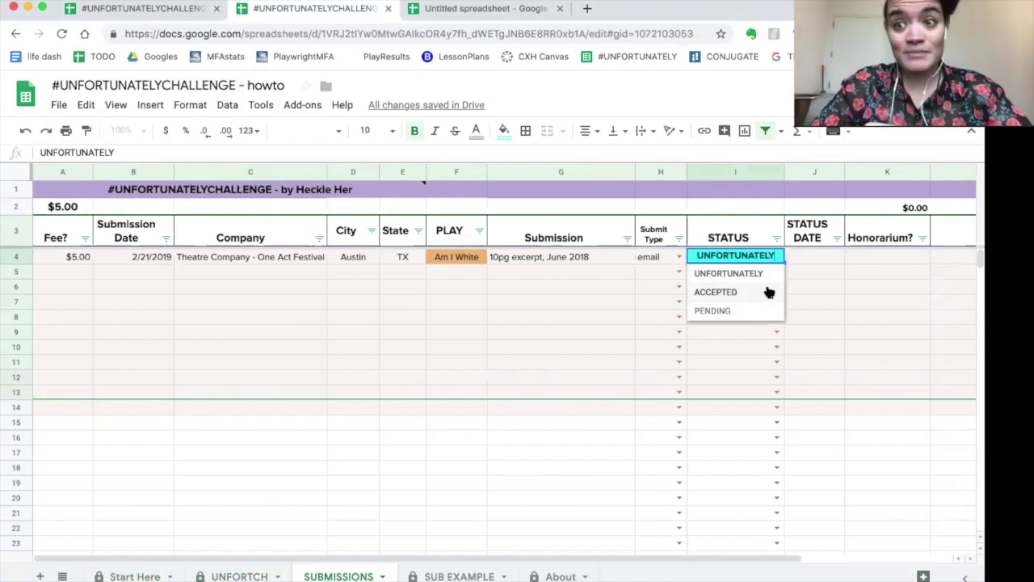
click(768, 292)
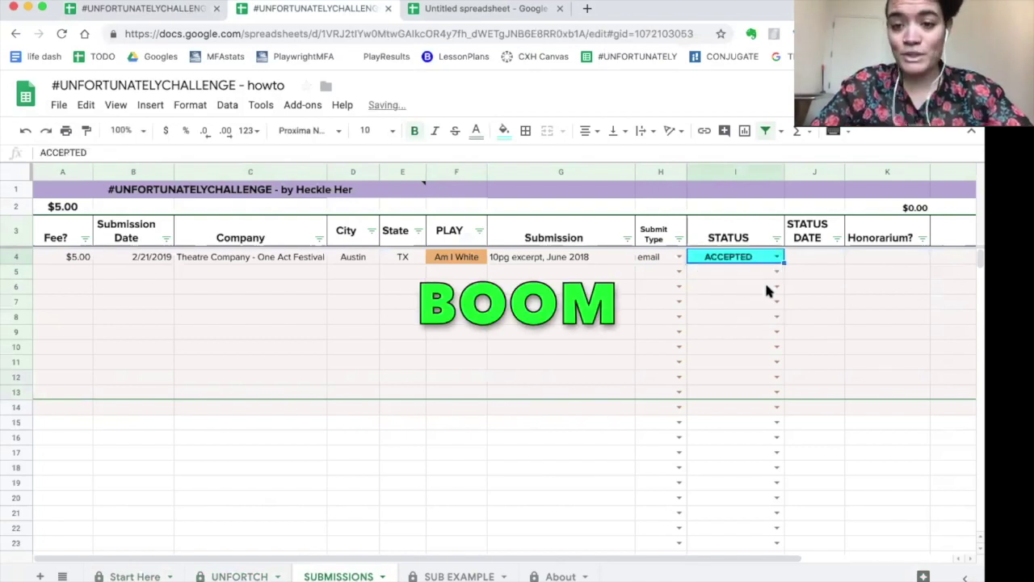
click(800, 256)
text(06/)
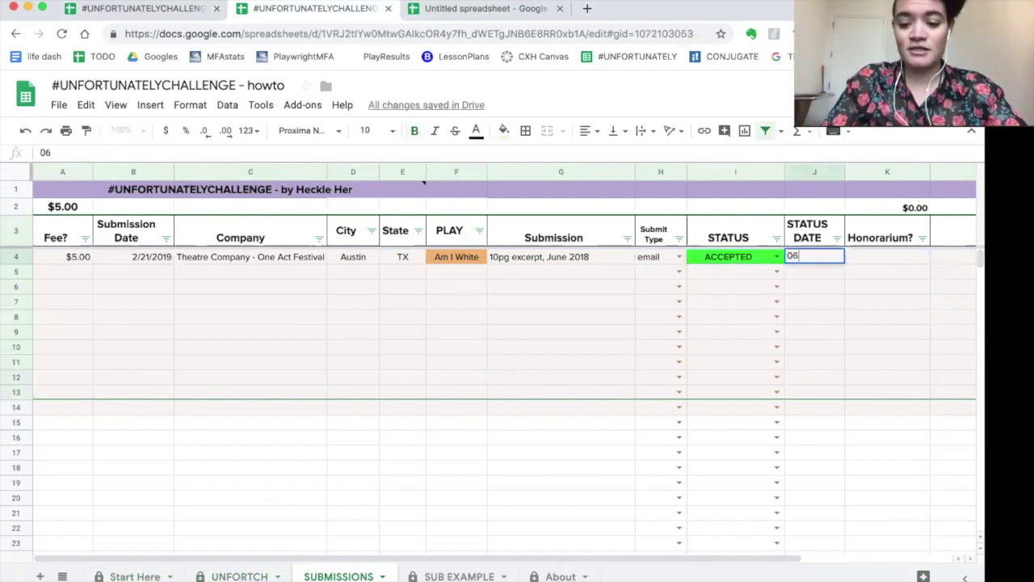
text(17/19)
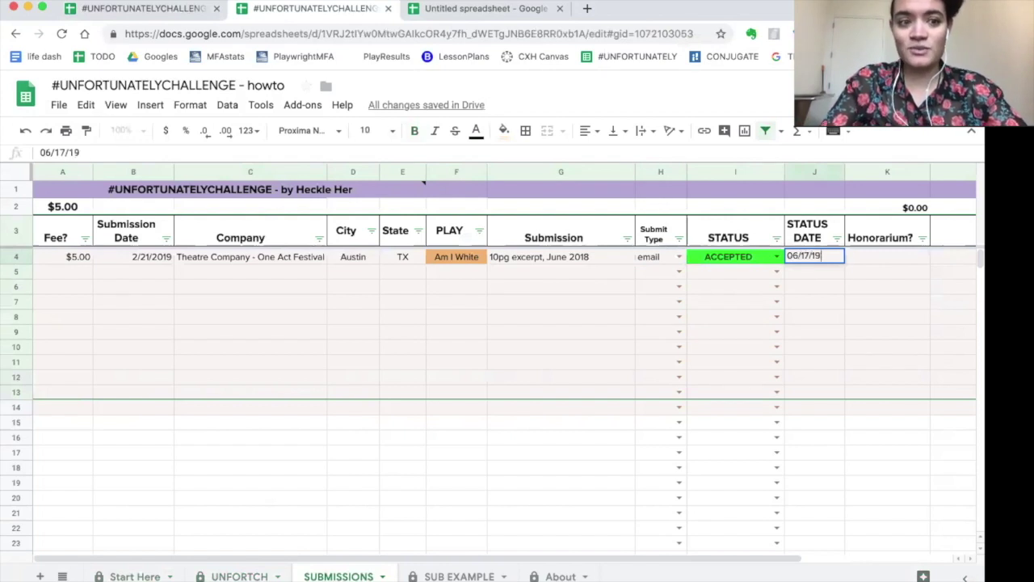
key(Return)
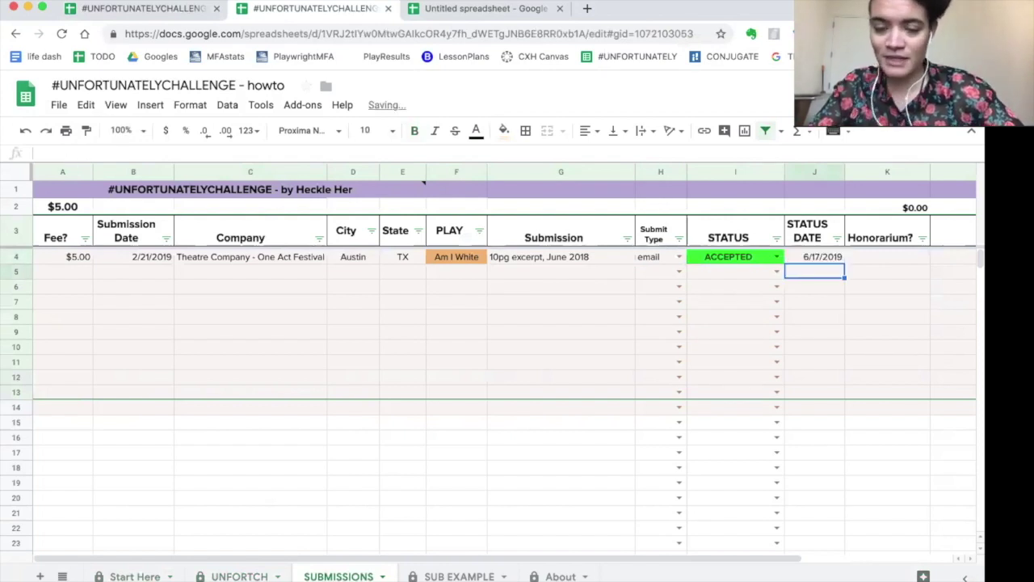
click(832, 260)
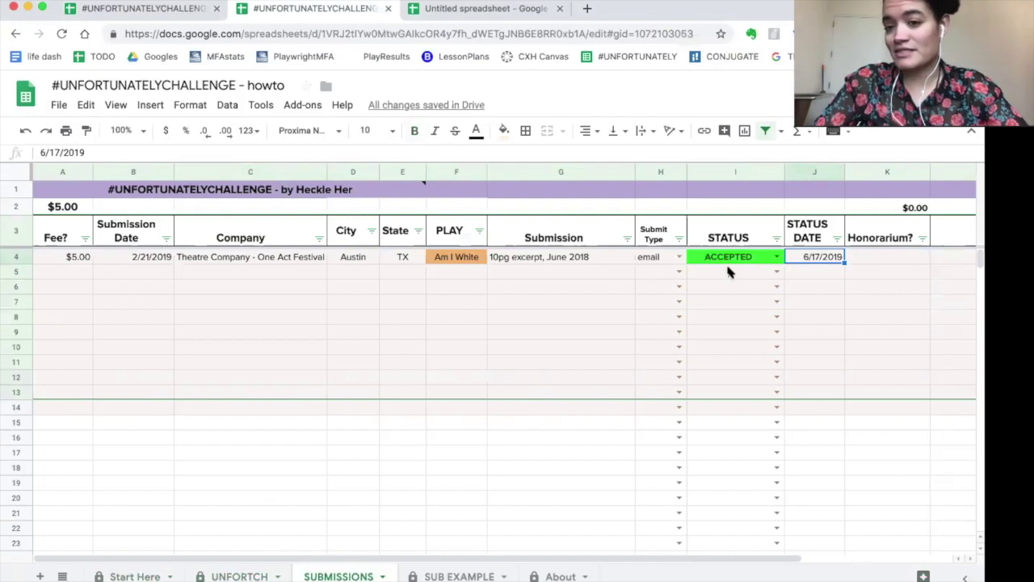
Switch the status back to PENDING and clear the status date.
click(776, 256)
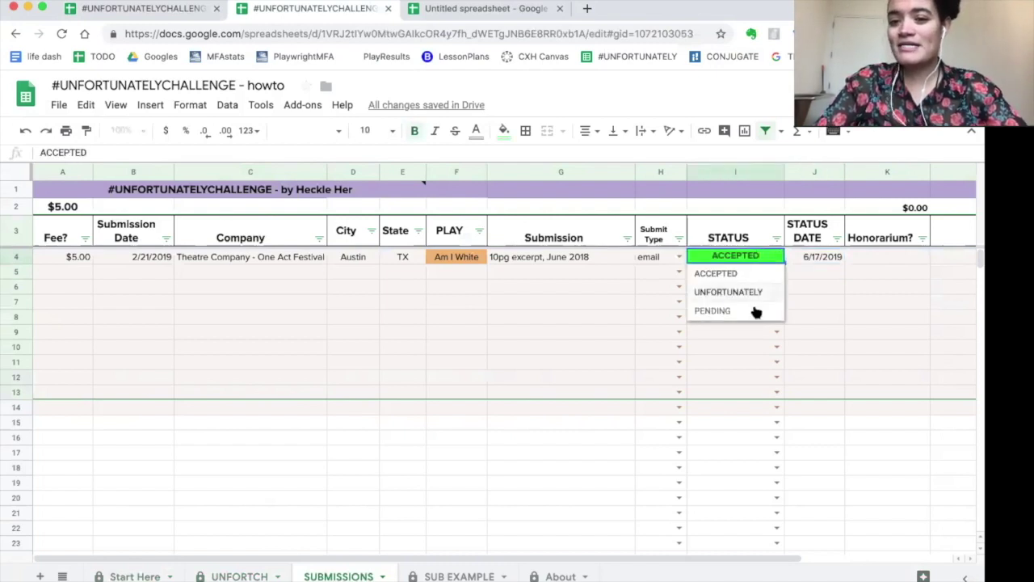
click(753, 310)
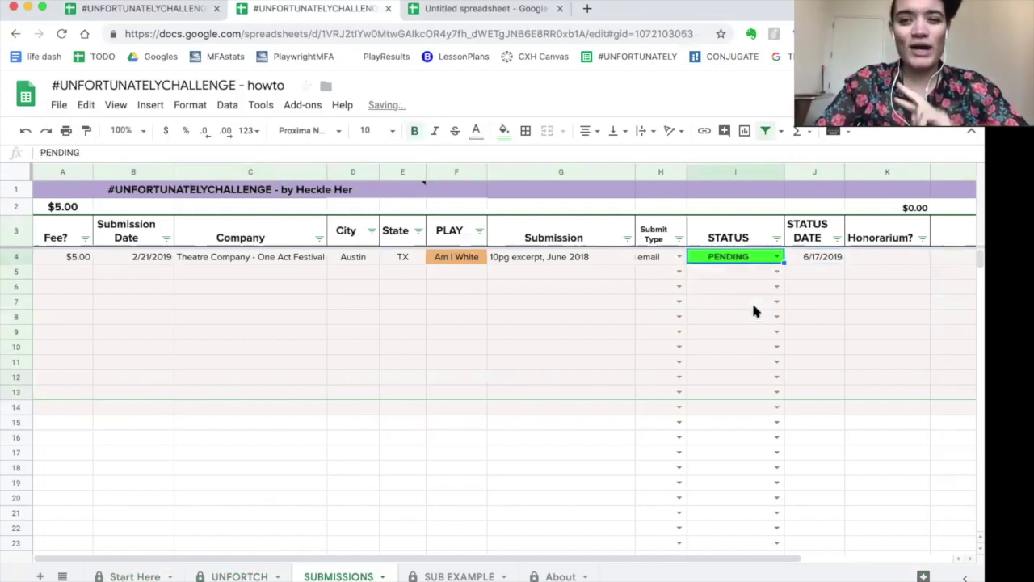
click(812, 257)
key(Delete)
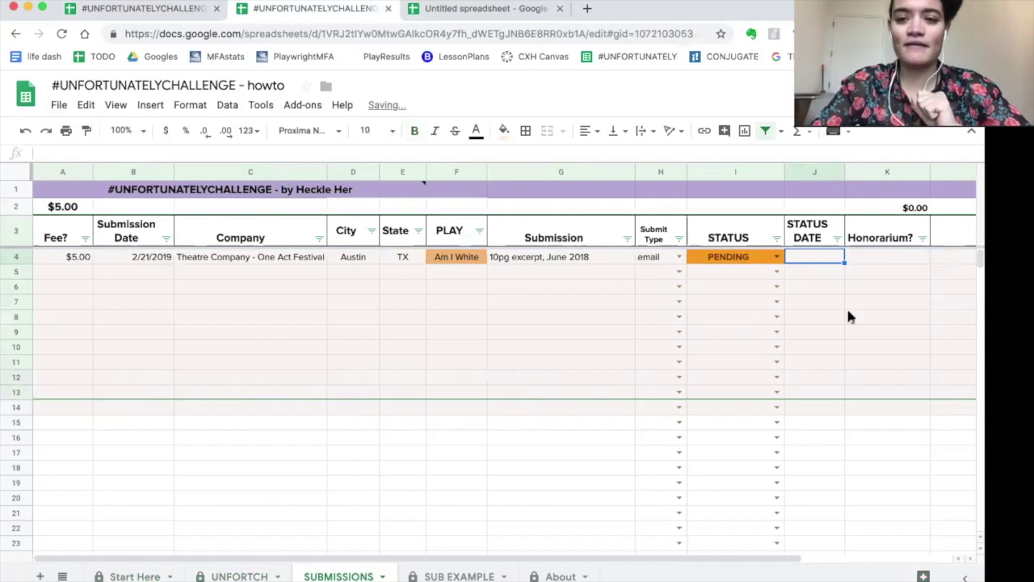
scroll(846, 306, right, 5)
click(724, 257)
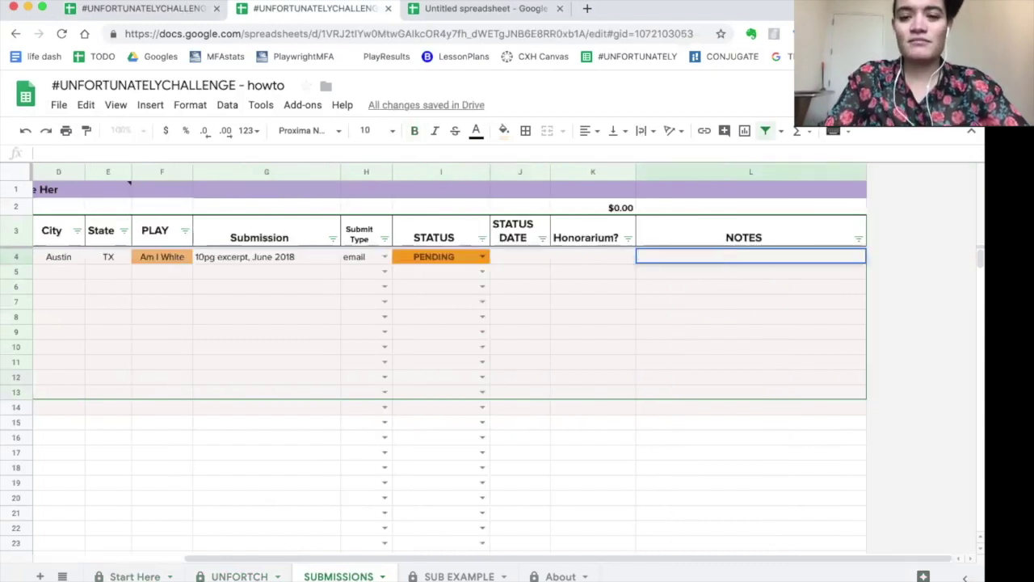
text(Made Rd)
key(BackSpace)
text(2)
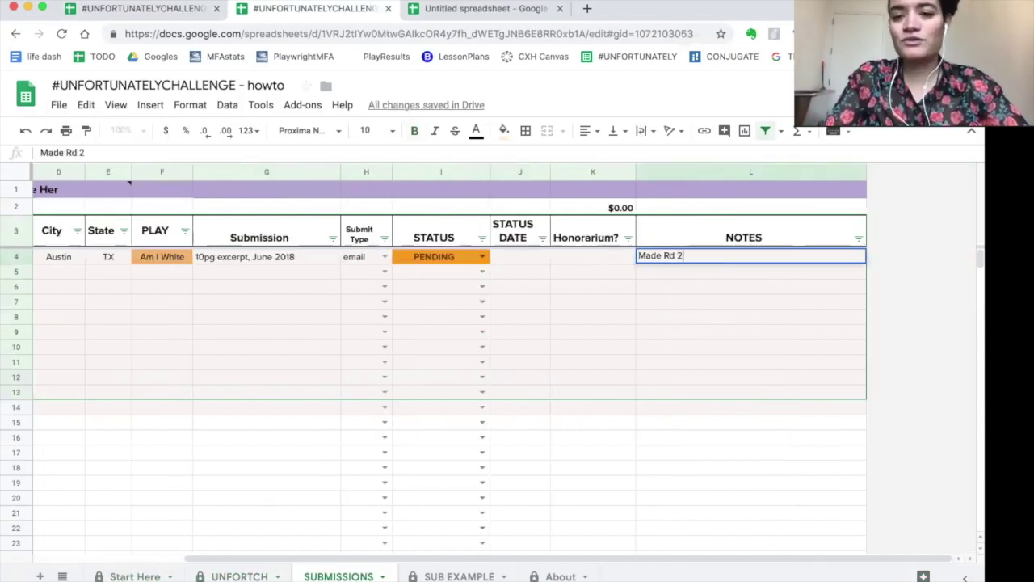
text(; FINAL NOTICE)
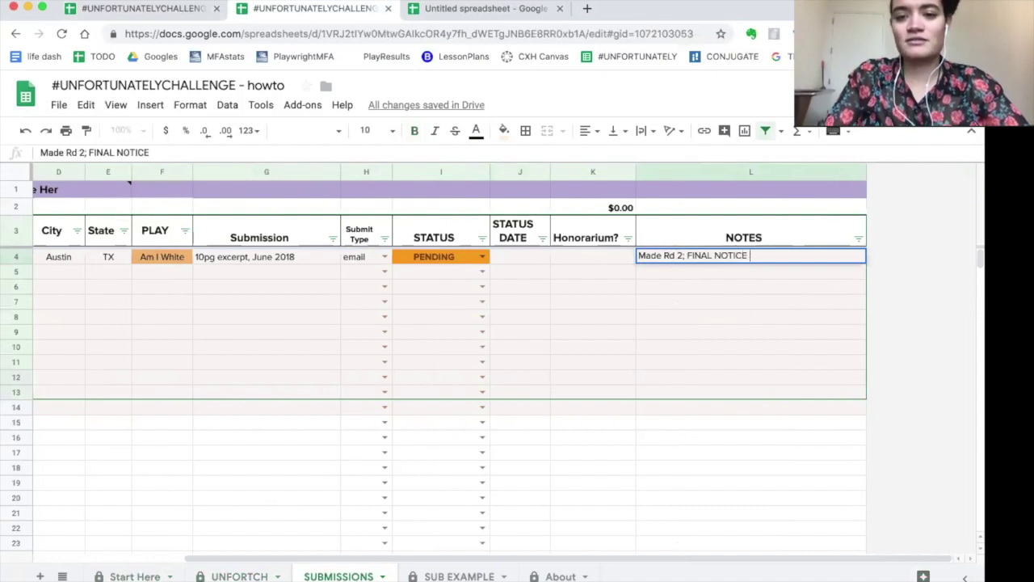
text( in d)
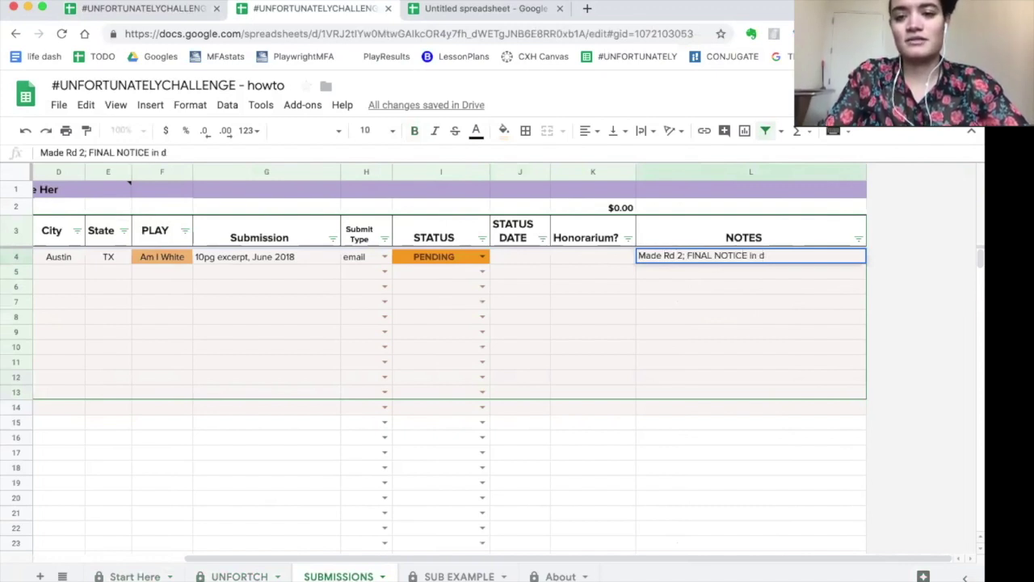
key(BackSpace)
text(Dec)
key(Return)
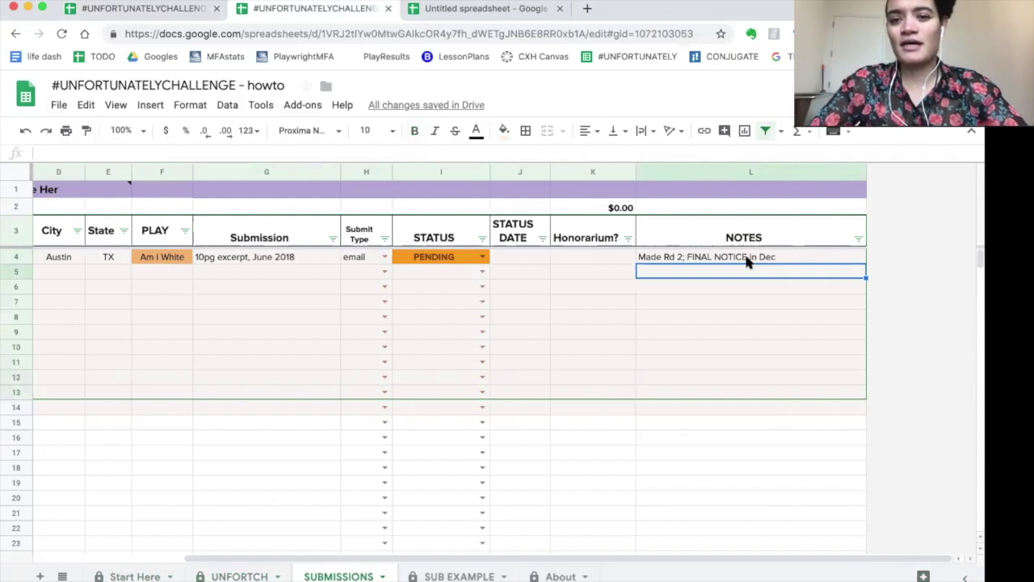
double_click(748, 259)
drag(777, 256, 685, 255)
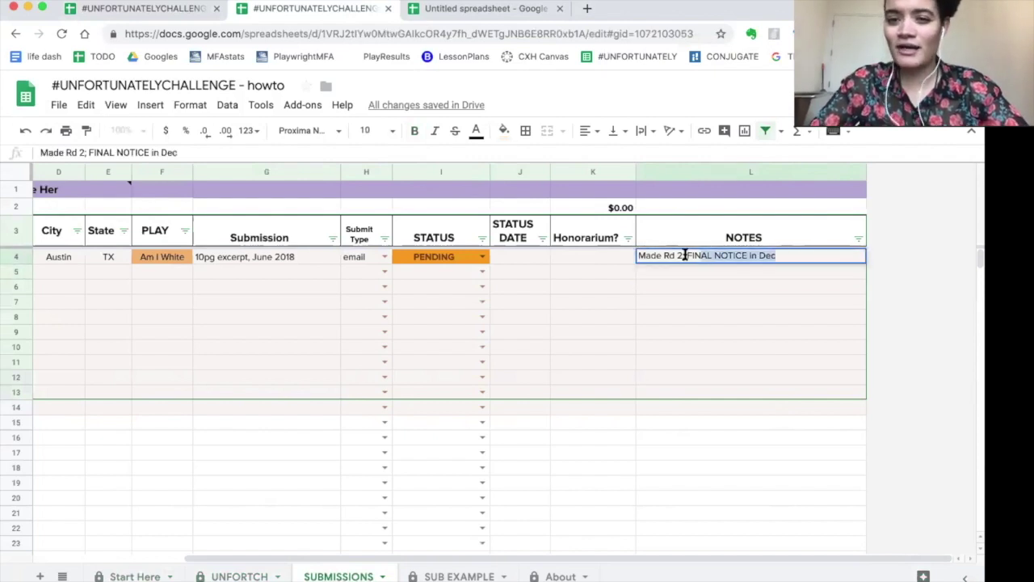
text(X)
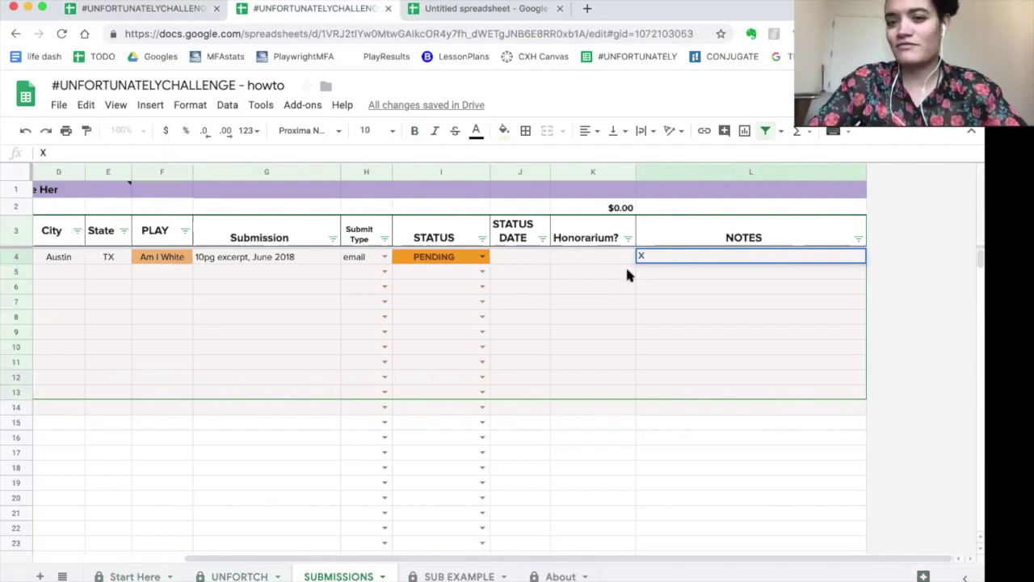
Clear the example row's note and status, leaving the status blank.
key(BackSpace)
key(BackSpace)
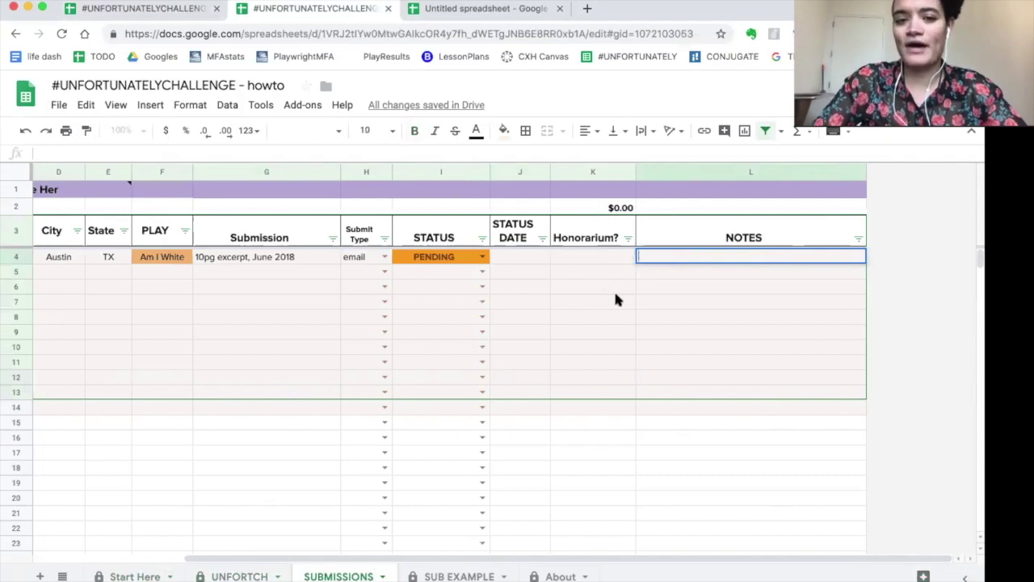
click(483, 256)
click(462, 292)
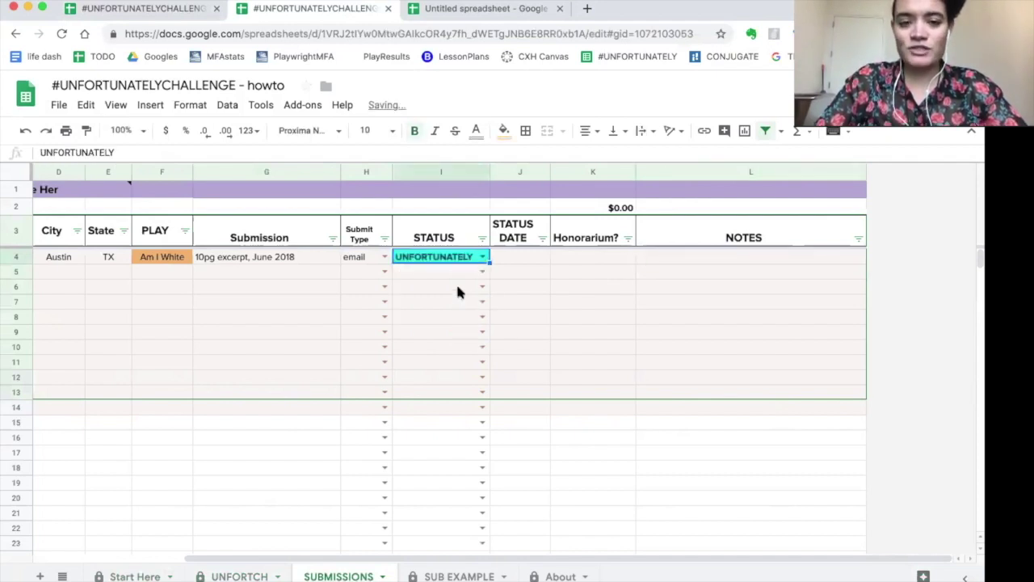
click(479, 255)
key(BackSpace)
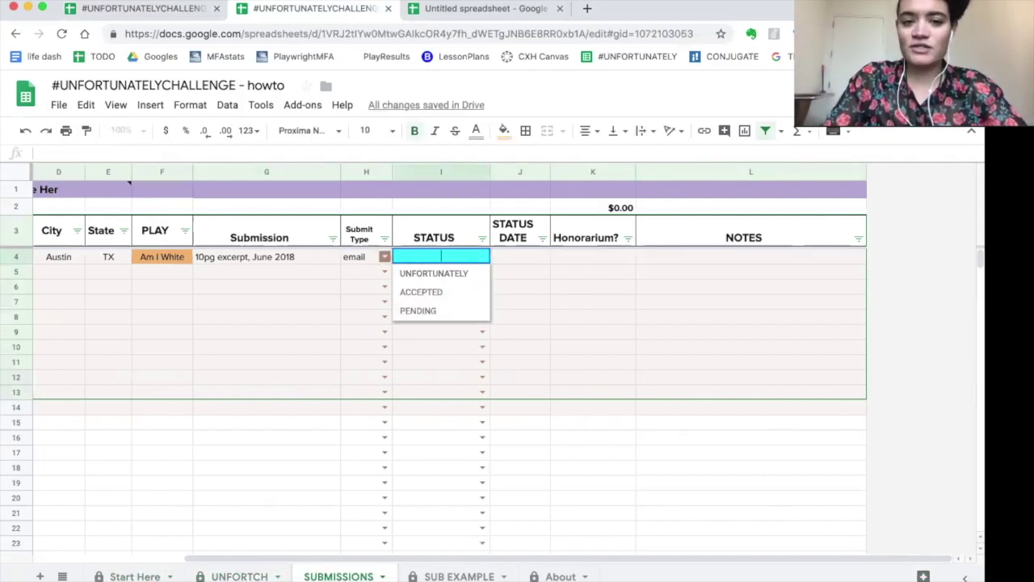
click(567, 327)
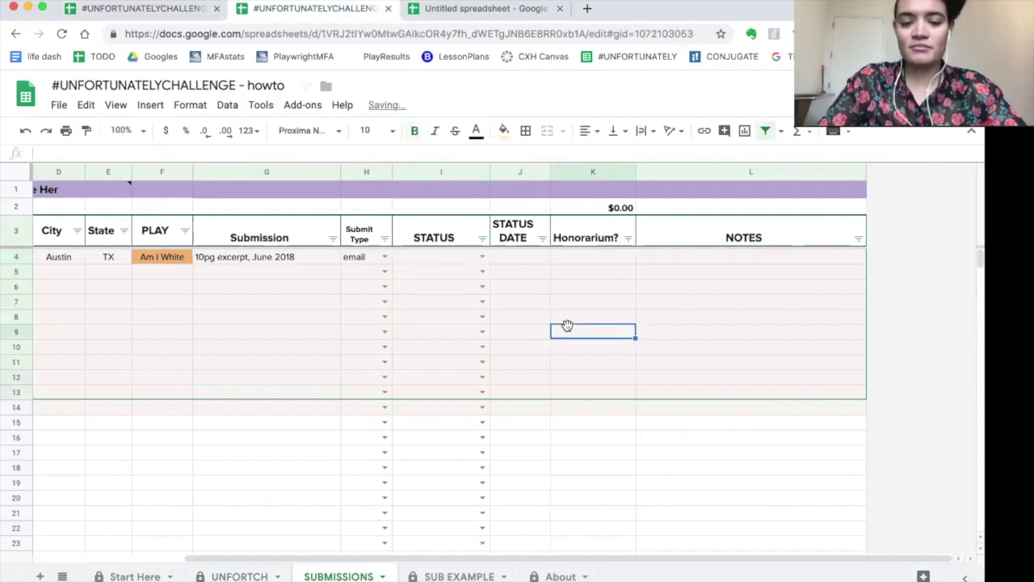
click(528, 255)
Check the honorarium total formula and the formula behind the fee total in A2.
click(595, 263)
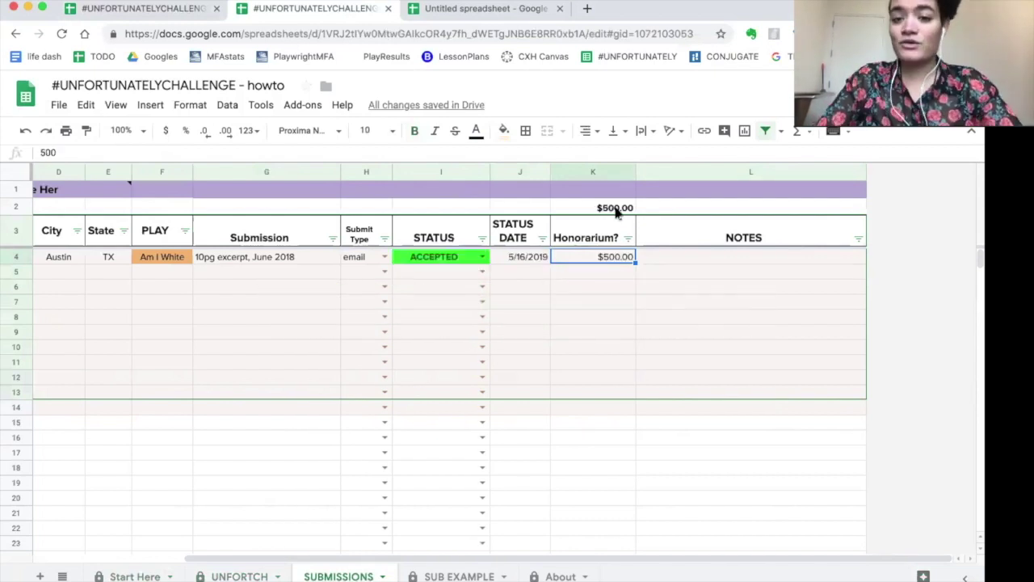
double_click(616, 207)
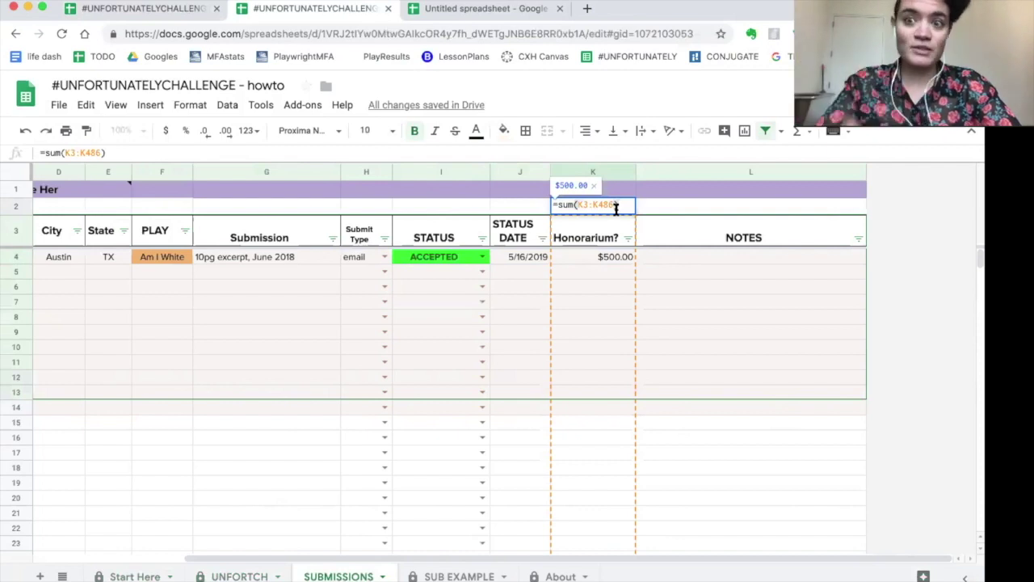
key(Return)
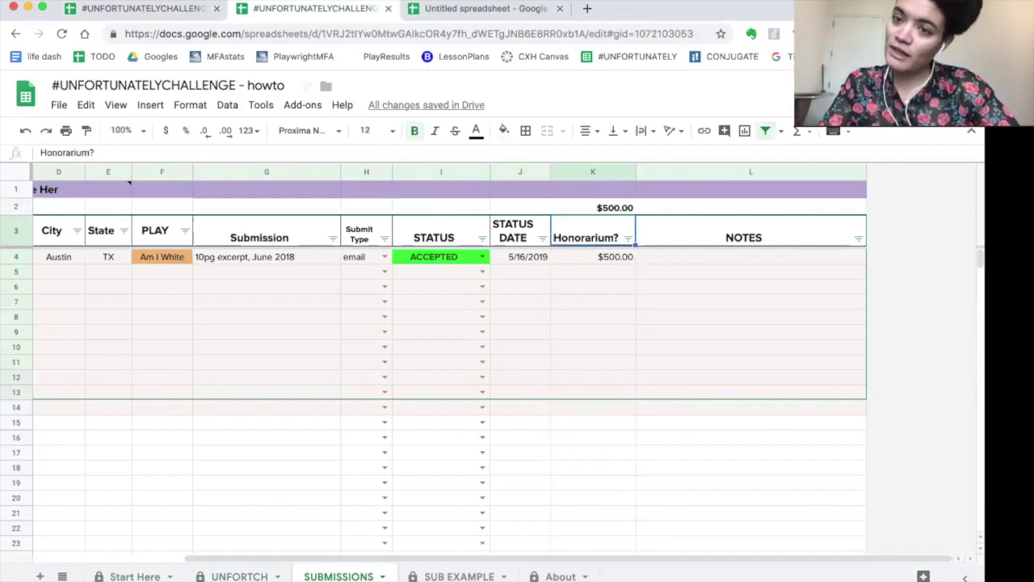
scroll(481, 308, left, 5)
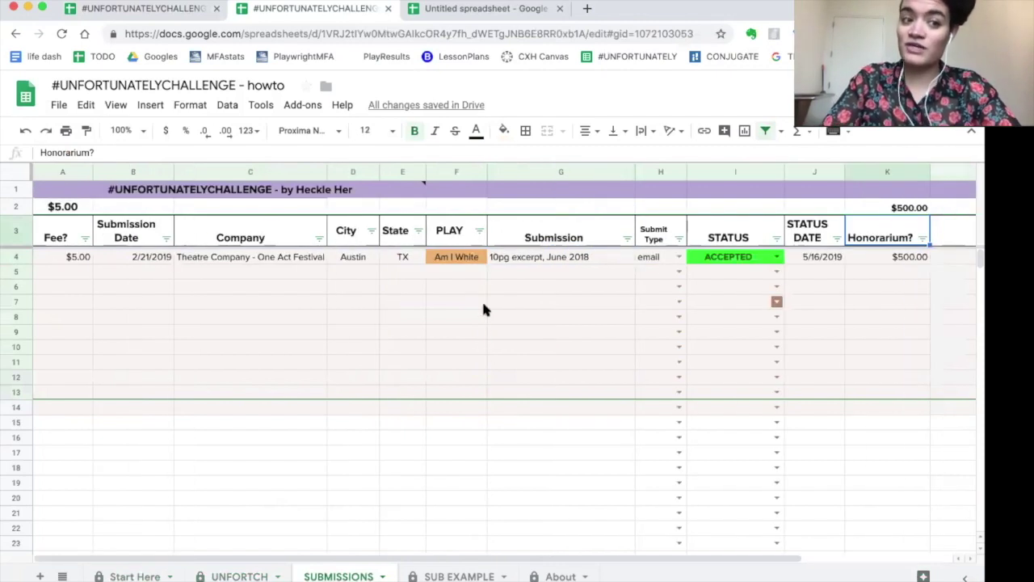
click(65, 207)
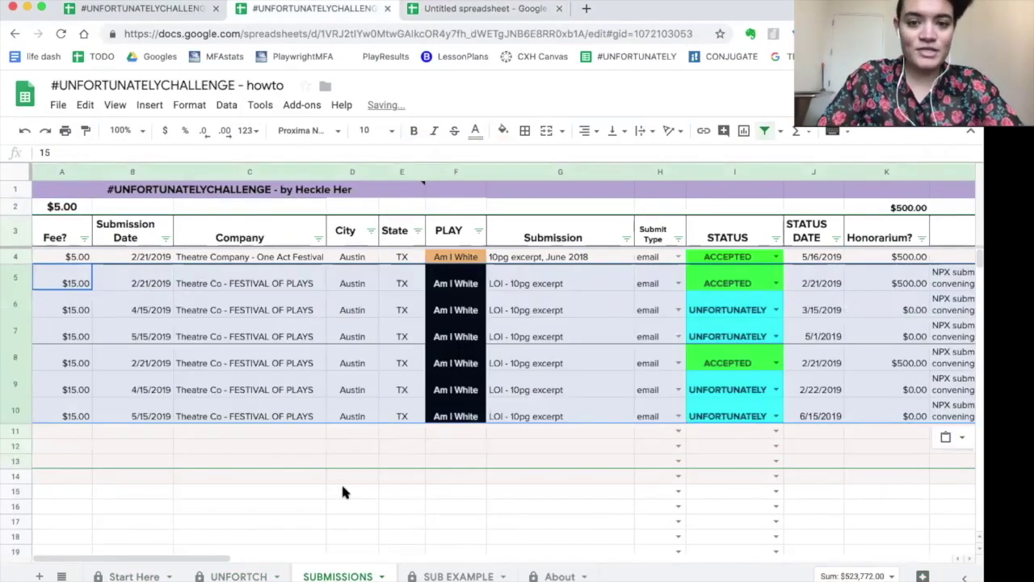
Scroll through the SUBMISSIONS table to review its six Festival of Plays entries and totals.
click(342, 492)
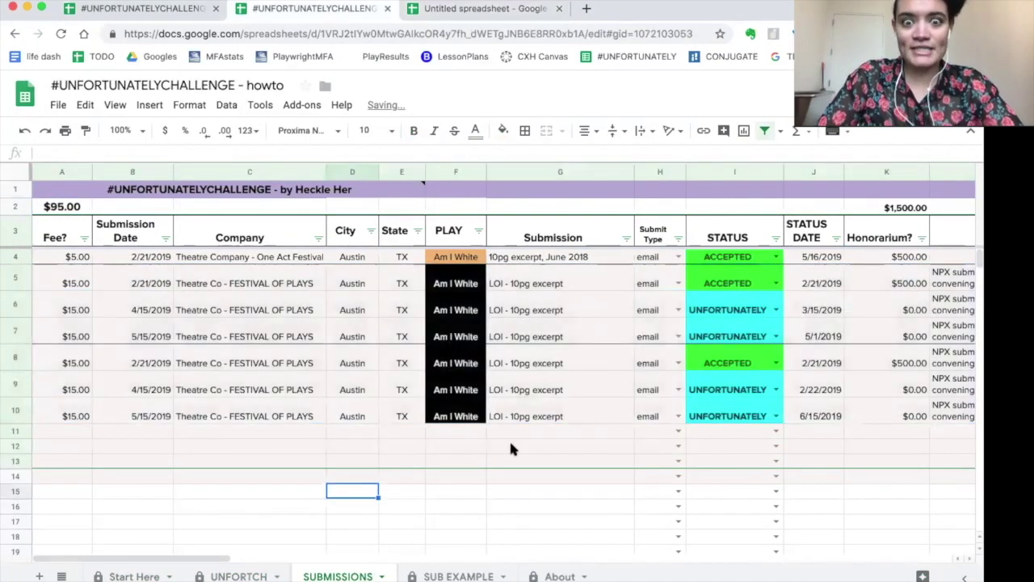
click(509, 438)
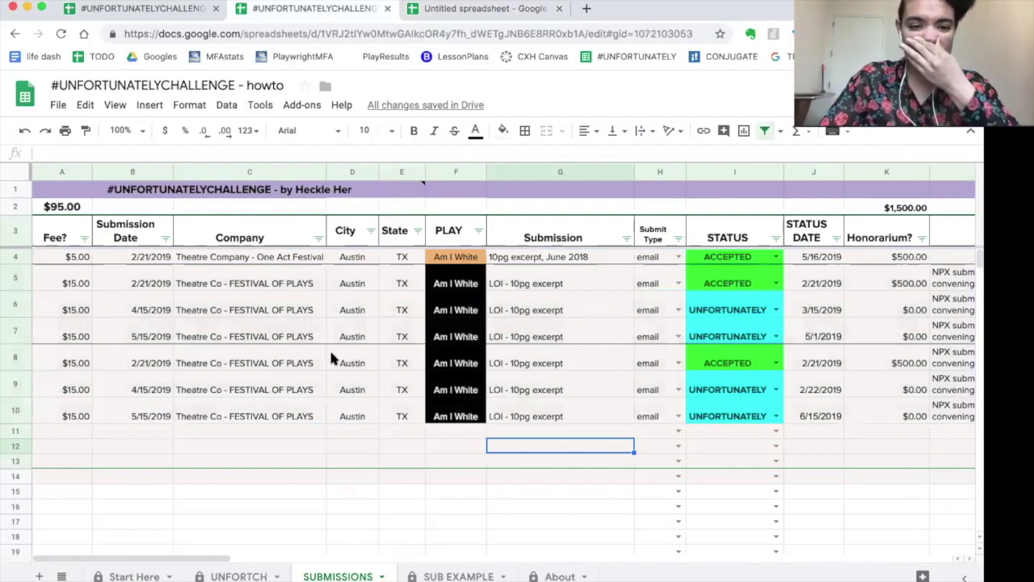
scroll(264, 478, down, 1)
scroll(263, 478, down, 2)
scroll(263, 478, down, 3)
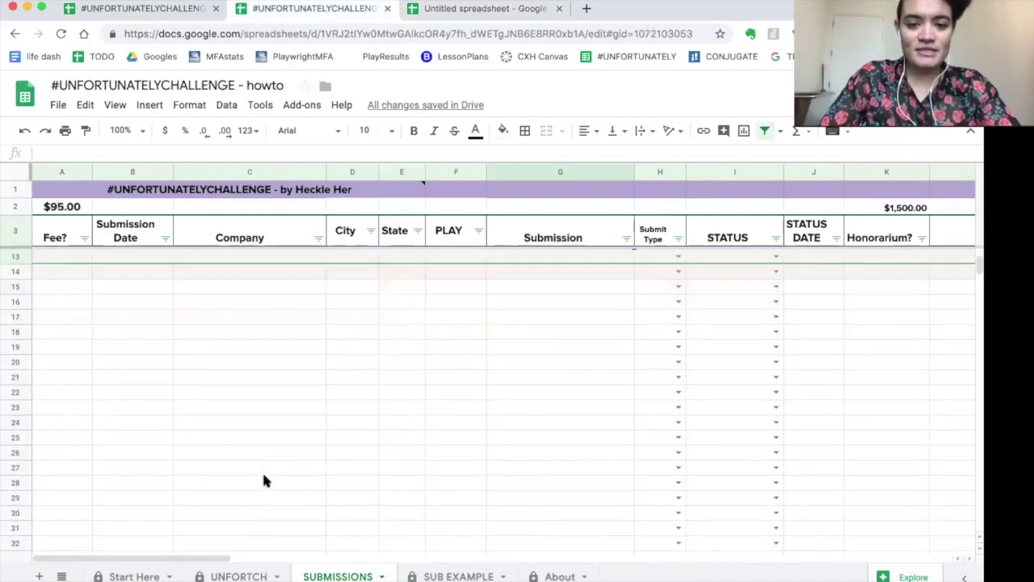
scroll(264, 478, down, 3)
scroll(262, 479, up, 5)
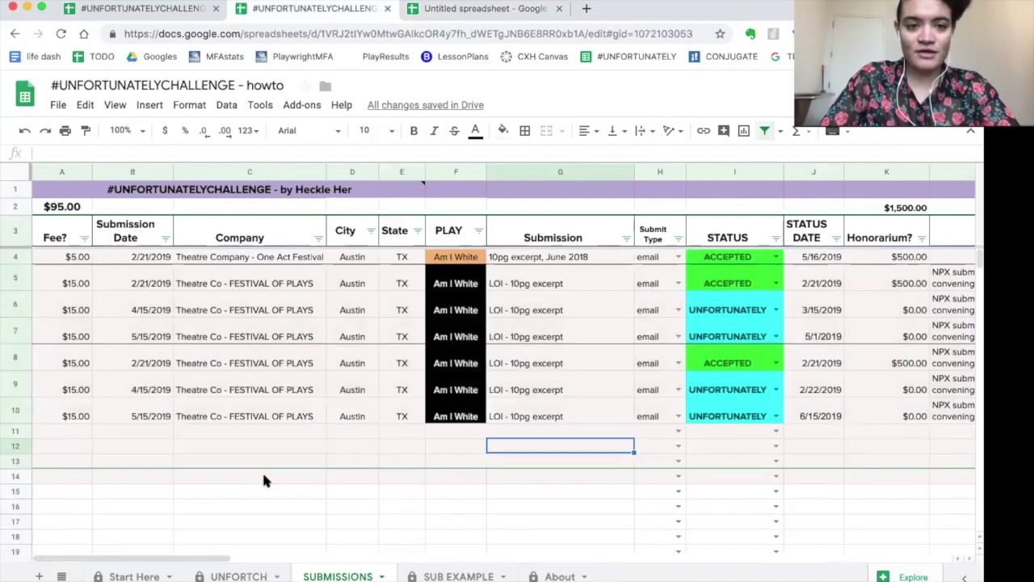
click(249, 390)
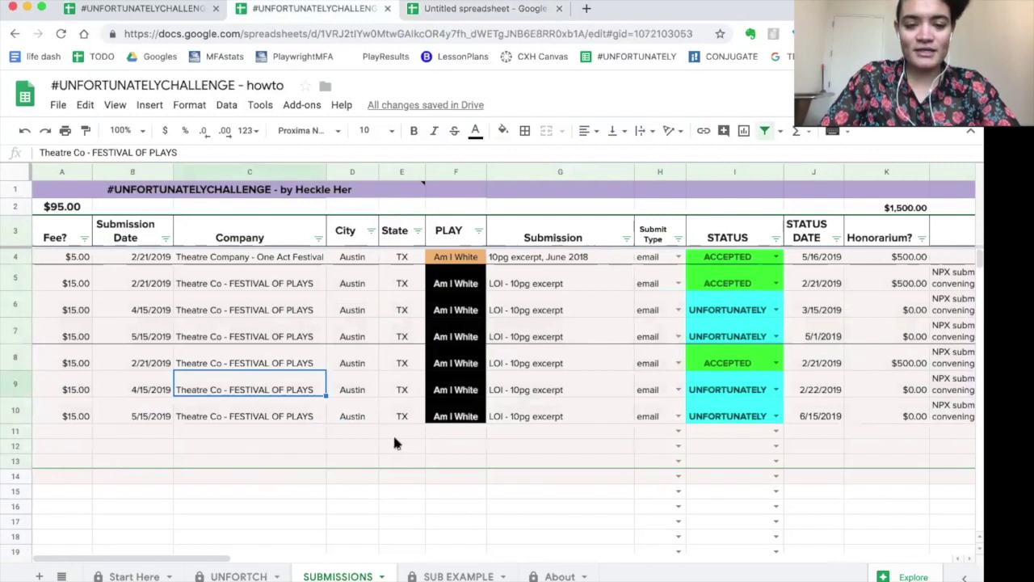
Turn off the filter on header row 3 via the Data menu.
click(16, 233)
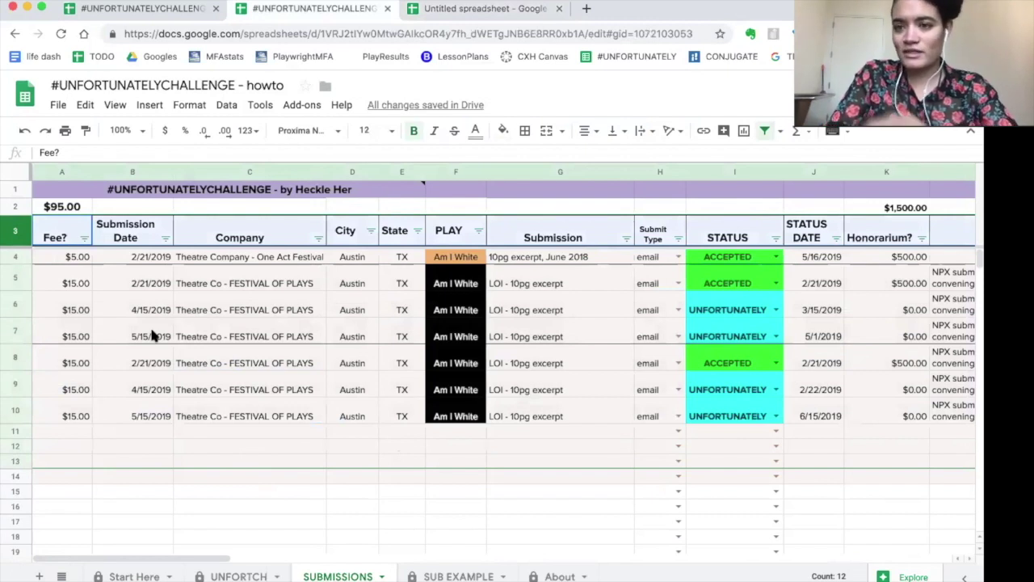
click(227, 106)
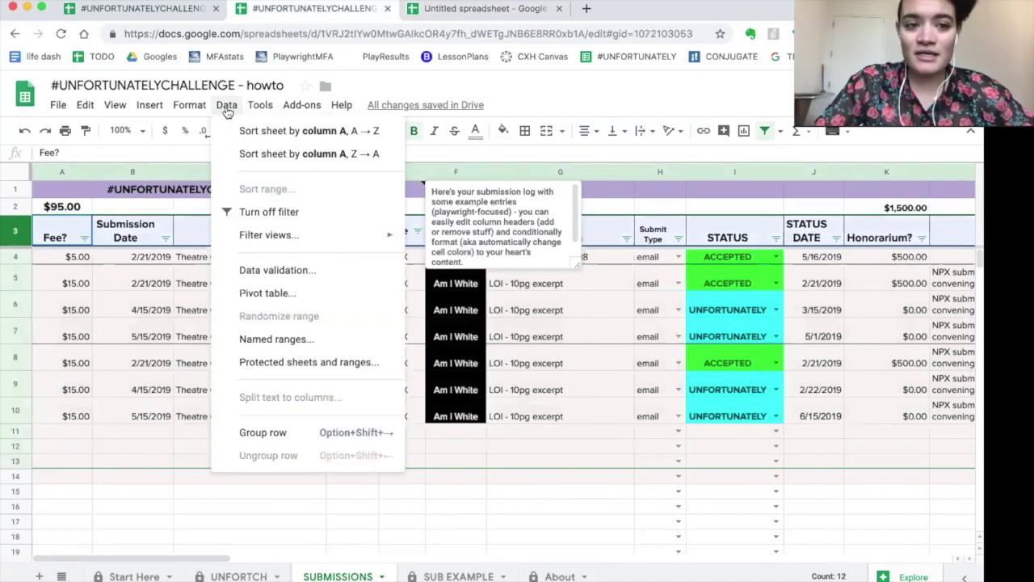
click(248, 211)
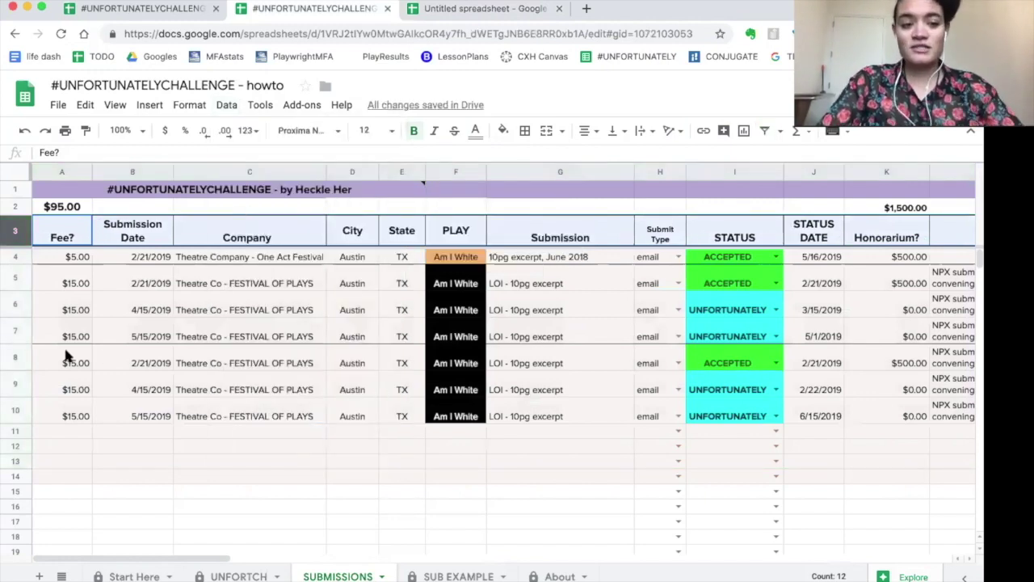
Copy example rows 8–10 and paste them into rows 11–13.
drag(14, 357, 12, 407)
key(ctrl+c)
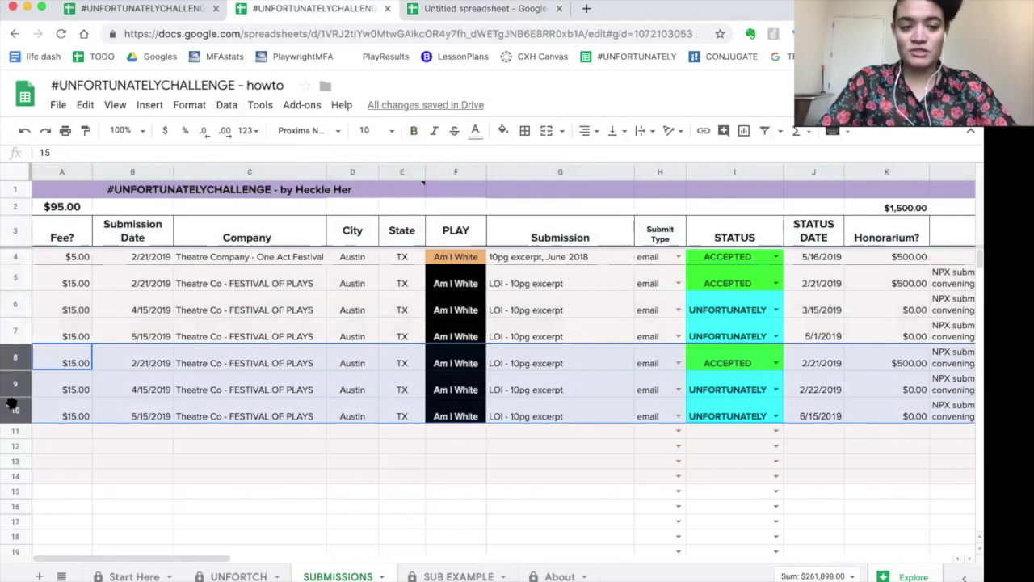
click(70, 434)
key(ctrl+v)
Recreate the header-row filter and sort entries by Submission Date, A → Z.
click(29, 237)
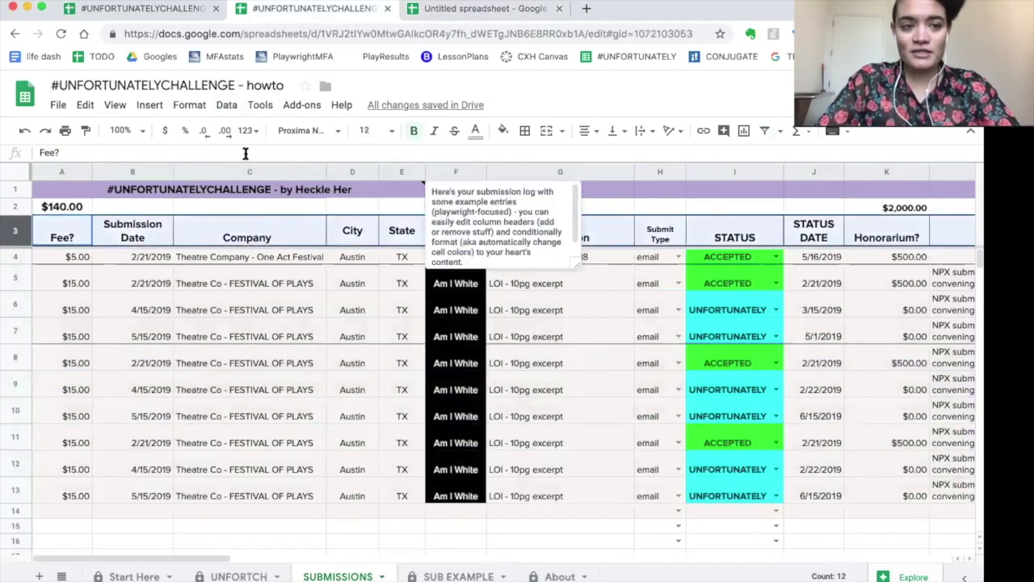
click(227, 106)
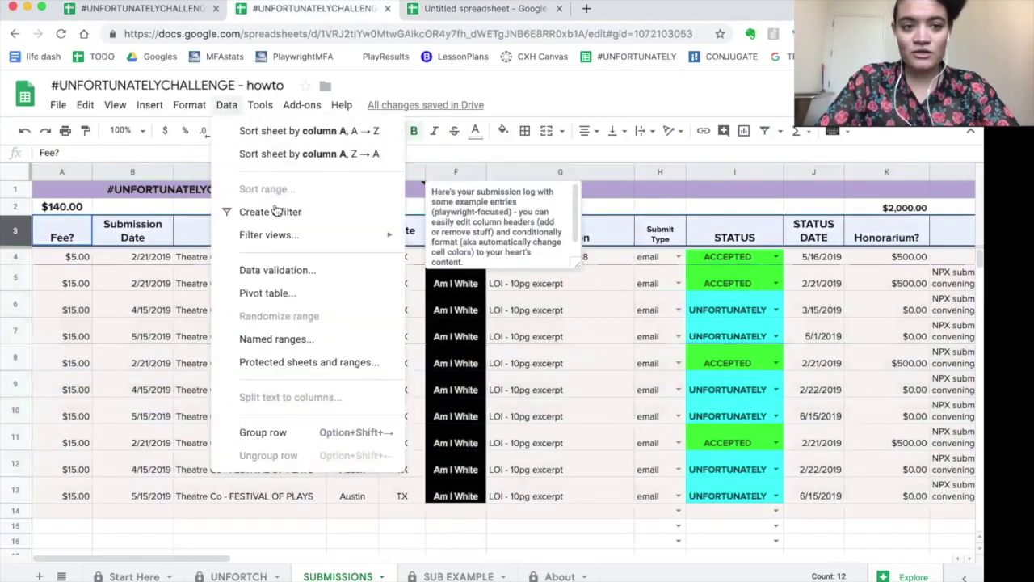
click(270, 212)
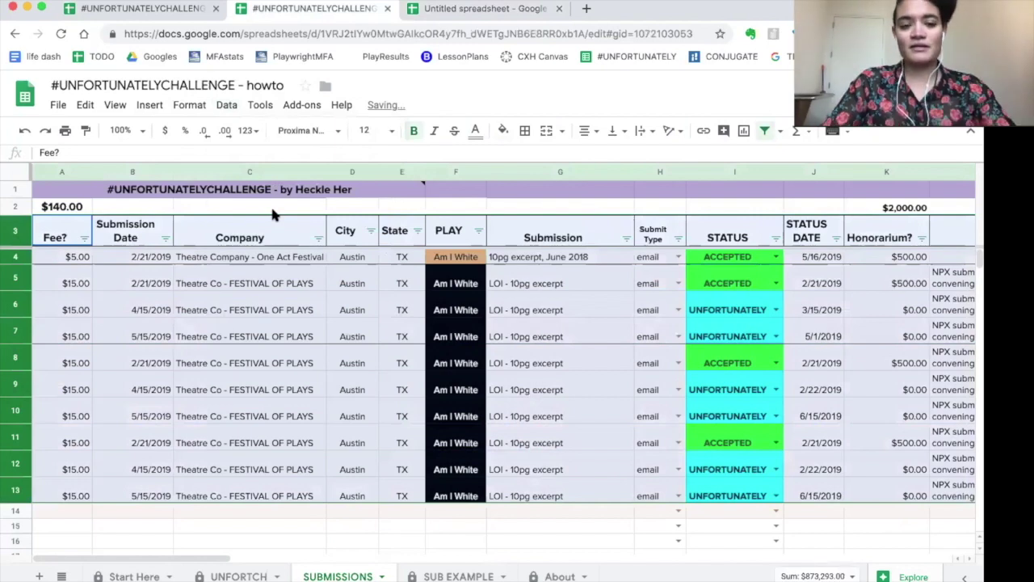
click(312, 304)
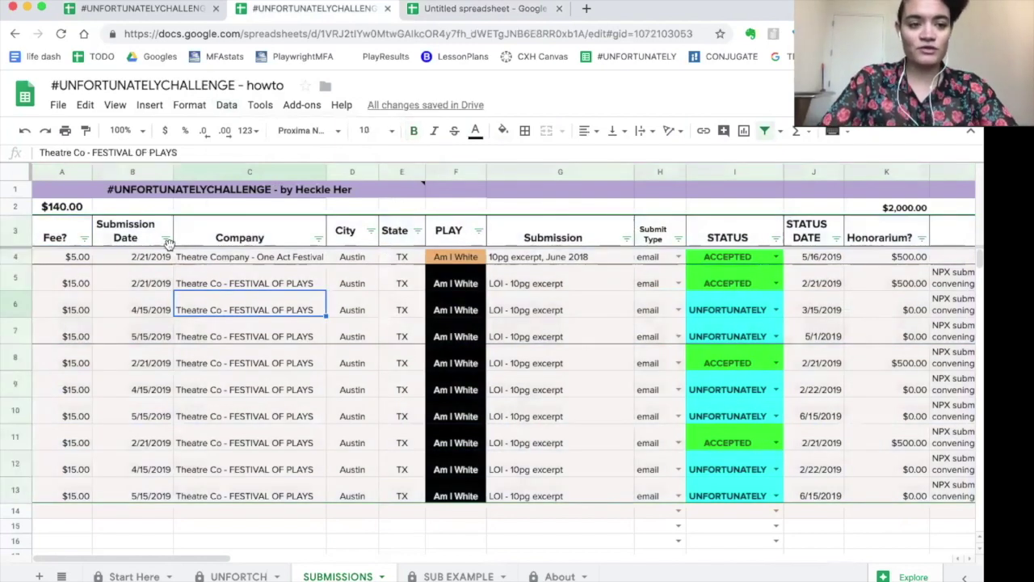
click(165, 239)
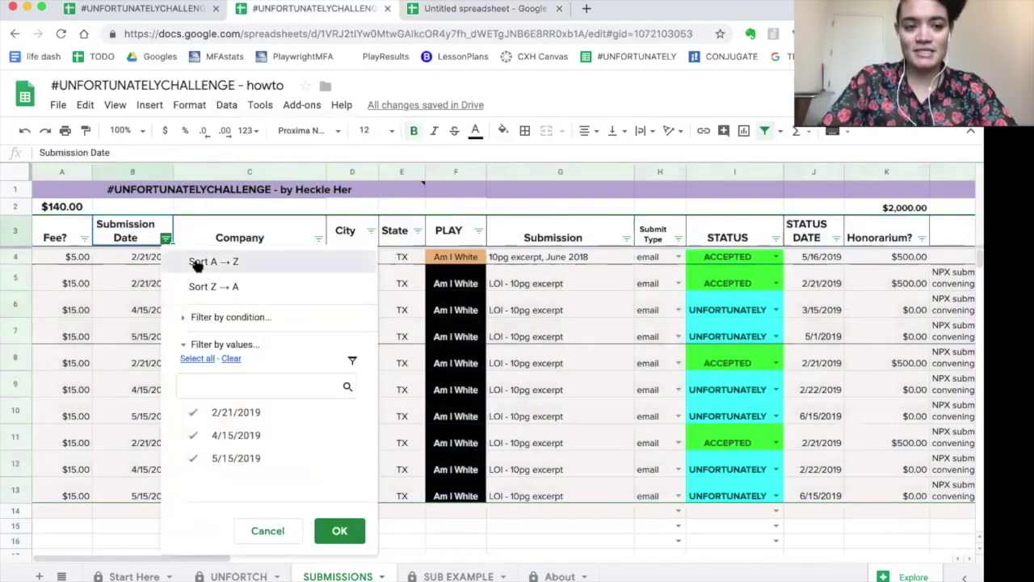
click(194, 261)
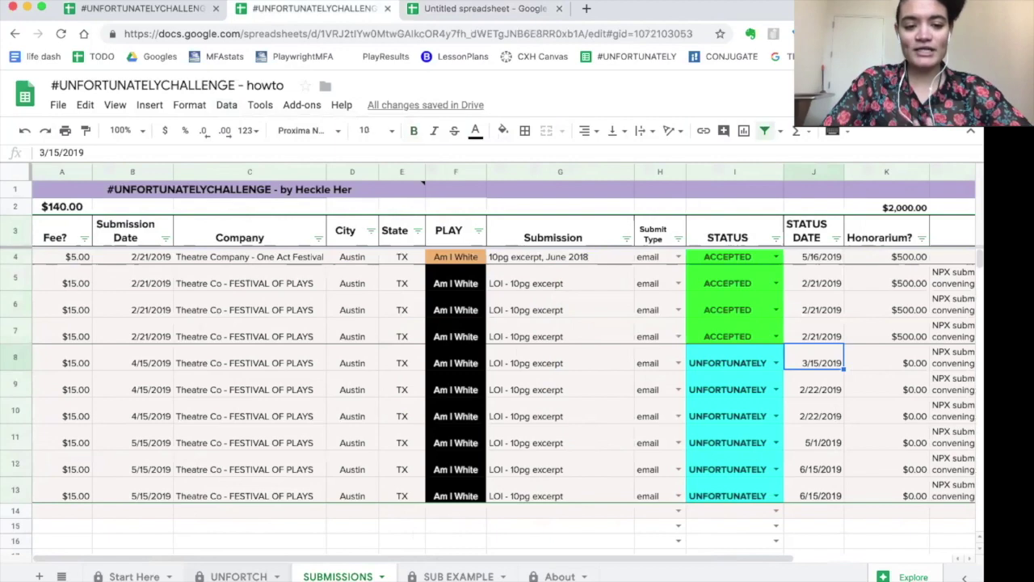
On the UNFORTCH dashboard, check the D7:D9 SUM totals: 10 submissions, 6 rejections, 4 acceptances.
click(238, 576)
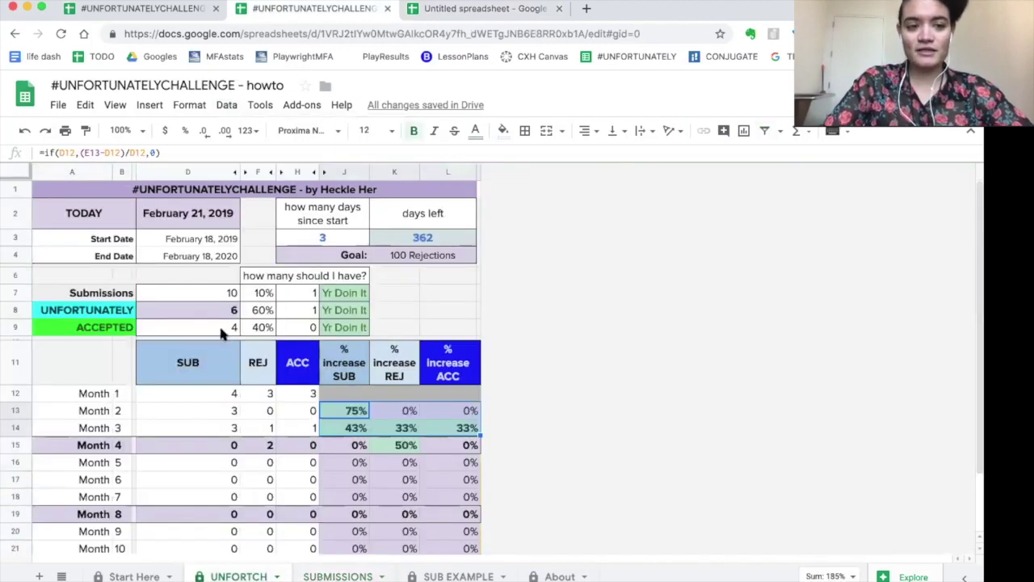
drag(216, 294, 223, 327)
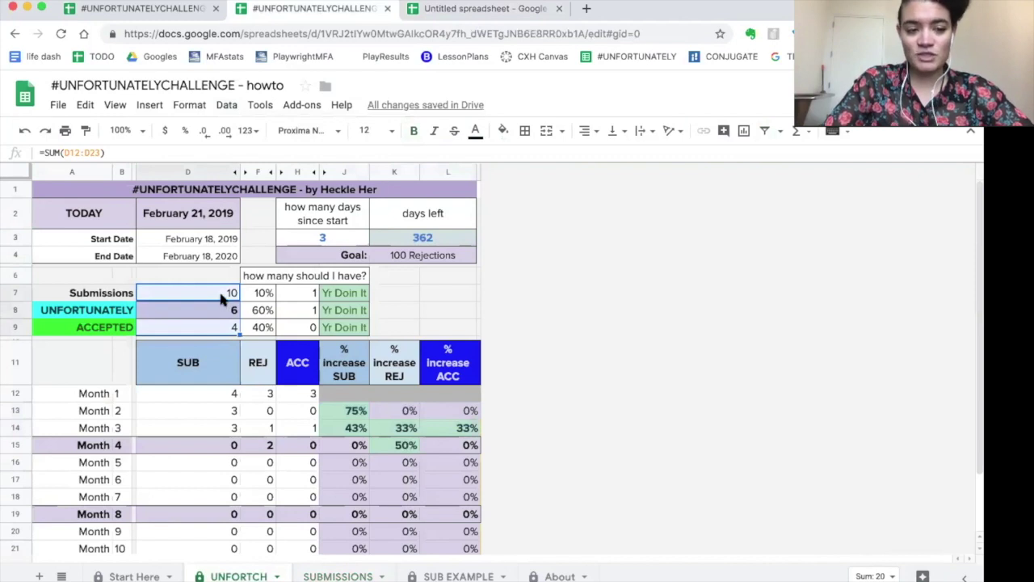
click(204, 317)
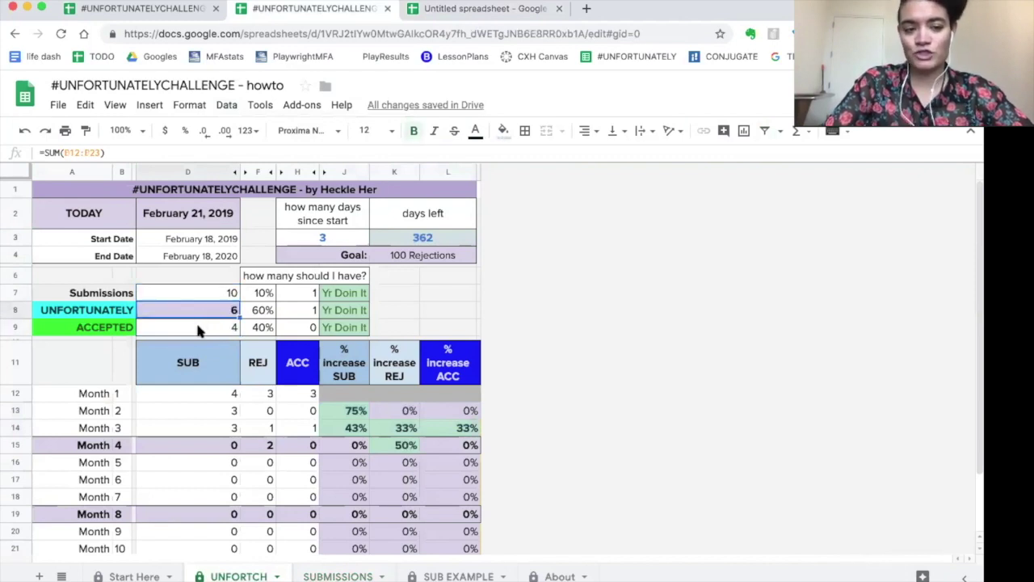
click(198, 331)
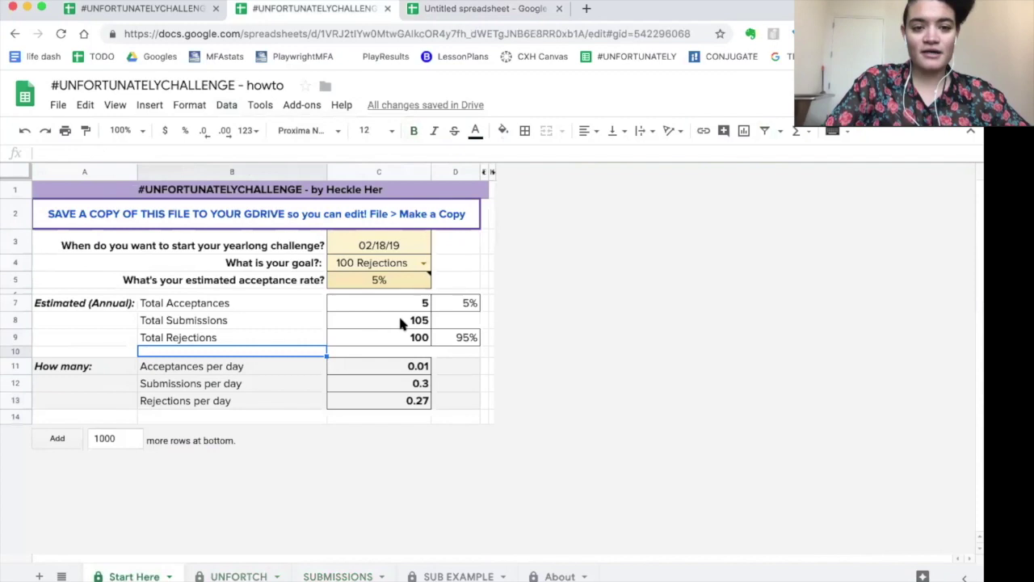
Choose 100 Acceptances from the goal dropdown in C4 on Start Here.
click(411, 263)
click(423, 263)
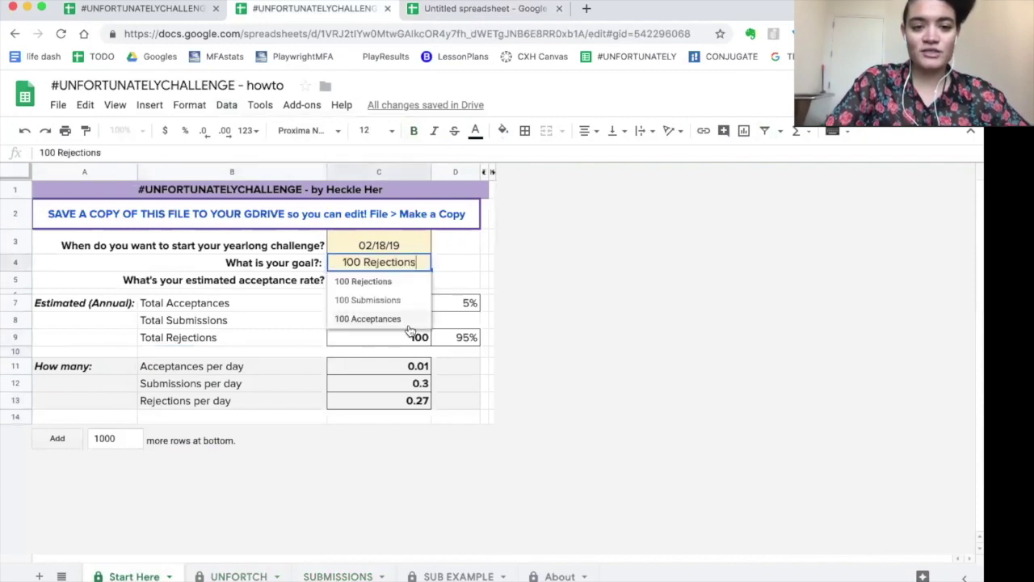
click(408, 321)
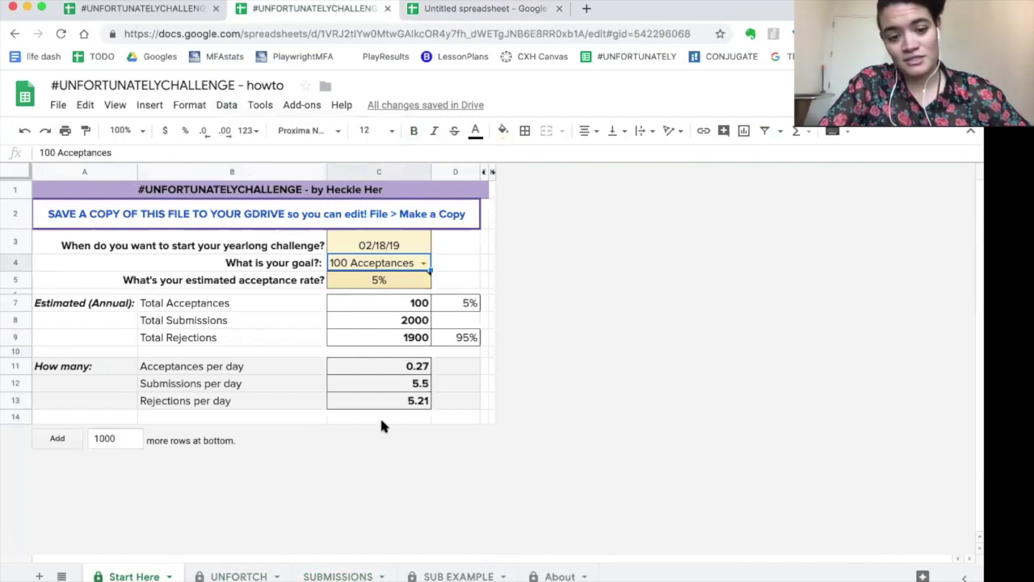
Inspect the J7 and J8 status formulas now showing 'Come On' on UNFORTCH.
click(344, 296)
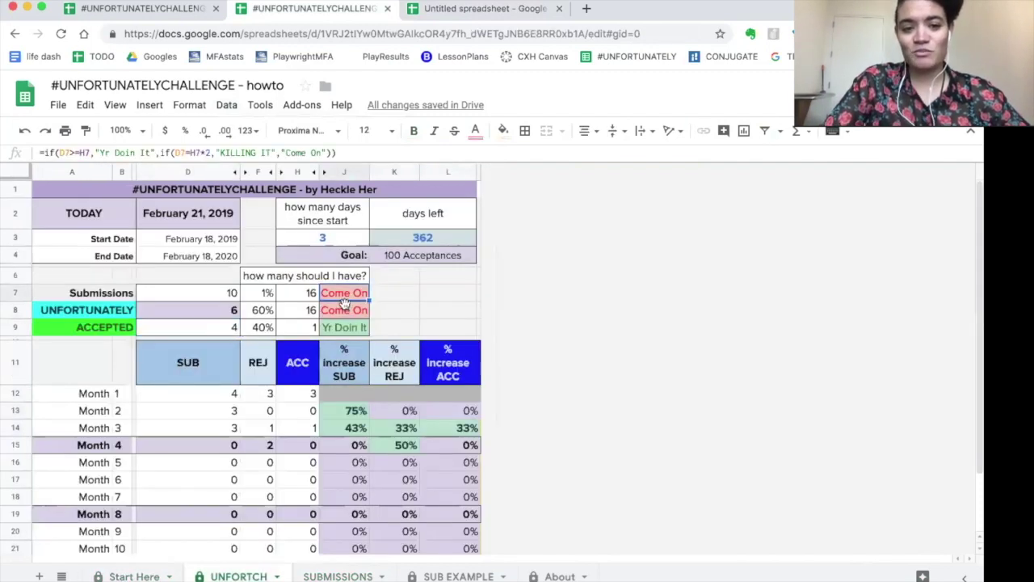
click(360, 317)
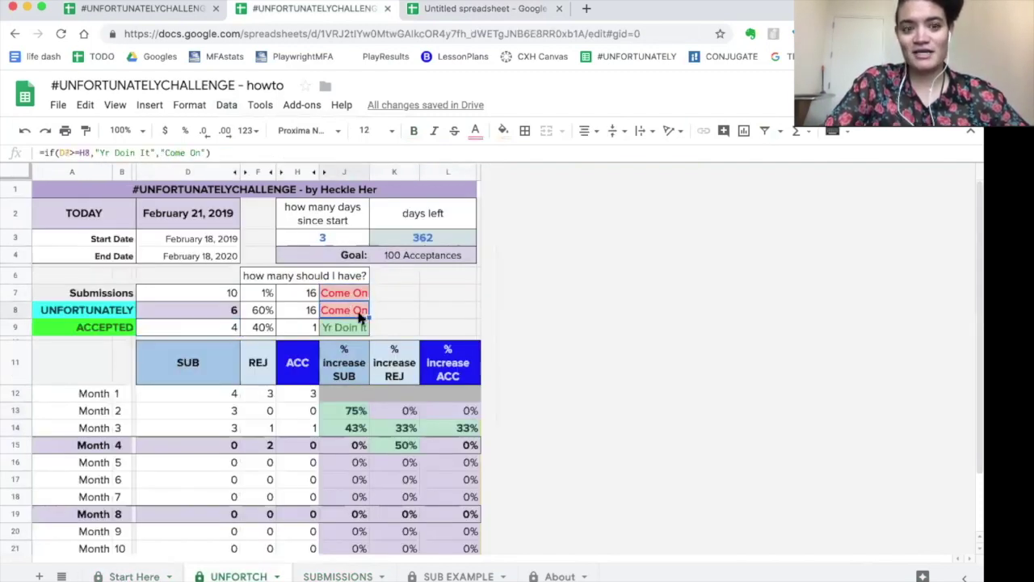
click(361, 297)
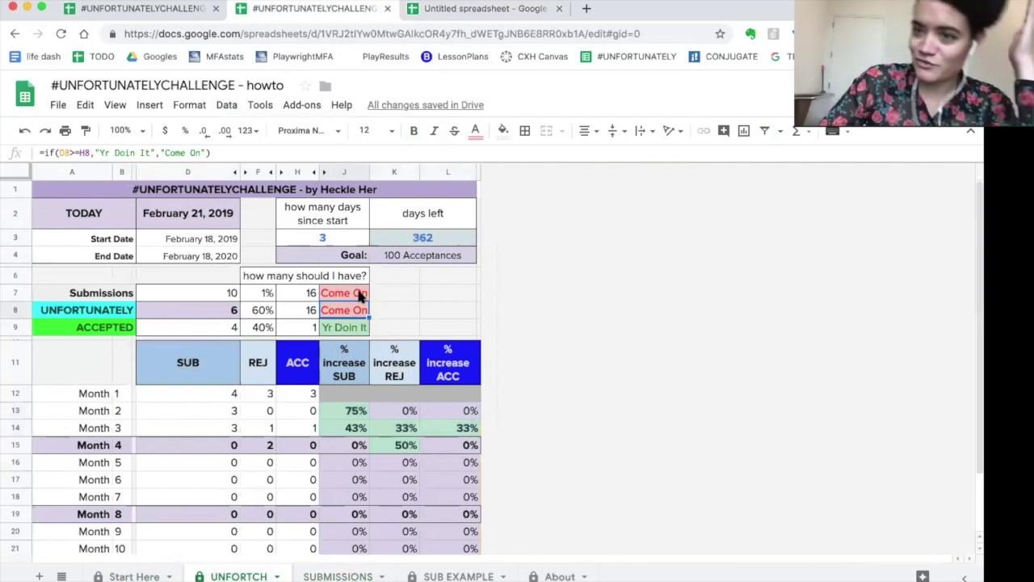